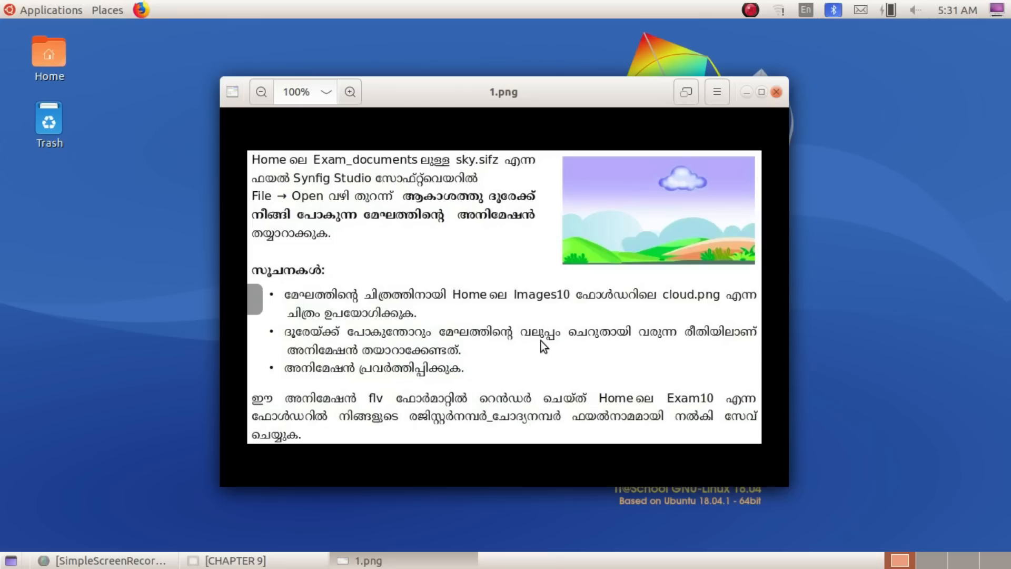
Launch Synfig Studio from the installed graphics applications
{"action": "left_click", "coordinate": [43, 7]}
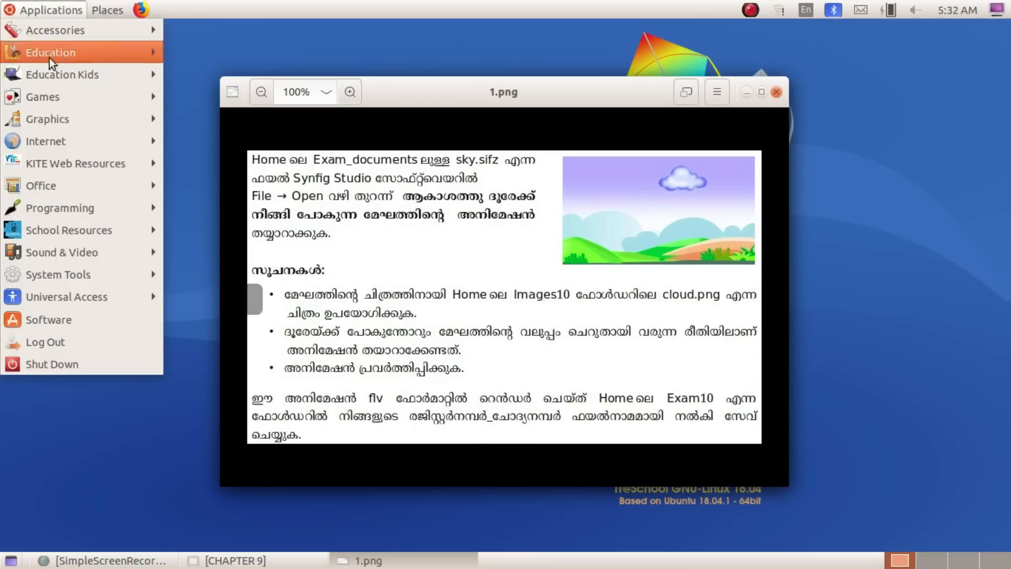
{"action": "mouse_move", "coordinate": [71, 119]}
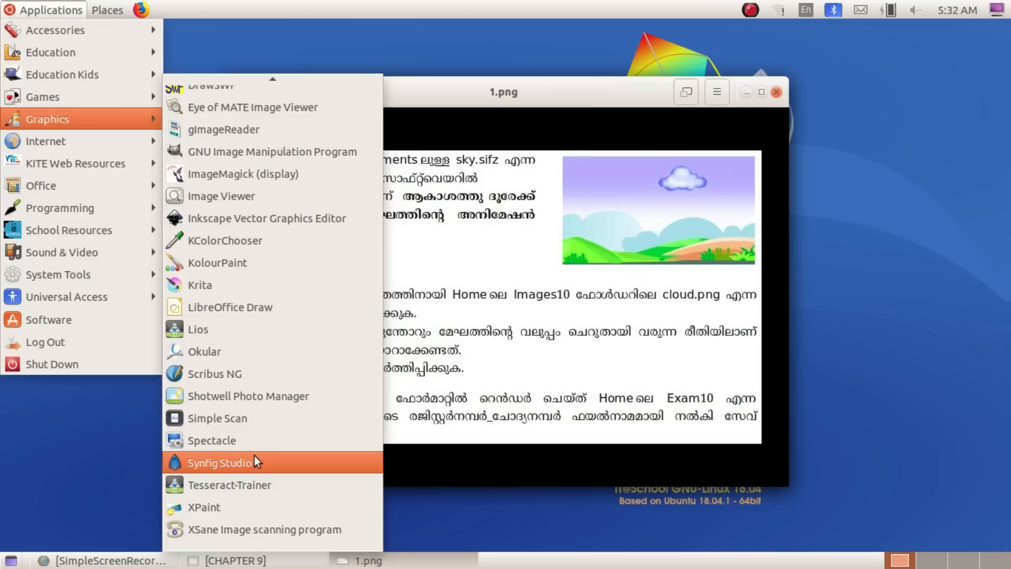
{"action": "left_click", "coordinate": [292, 463]}
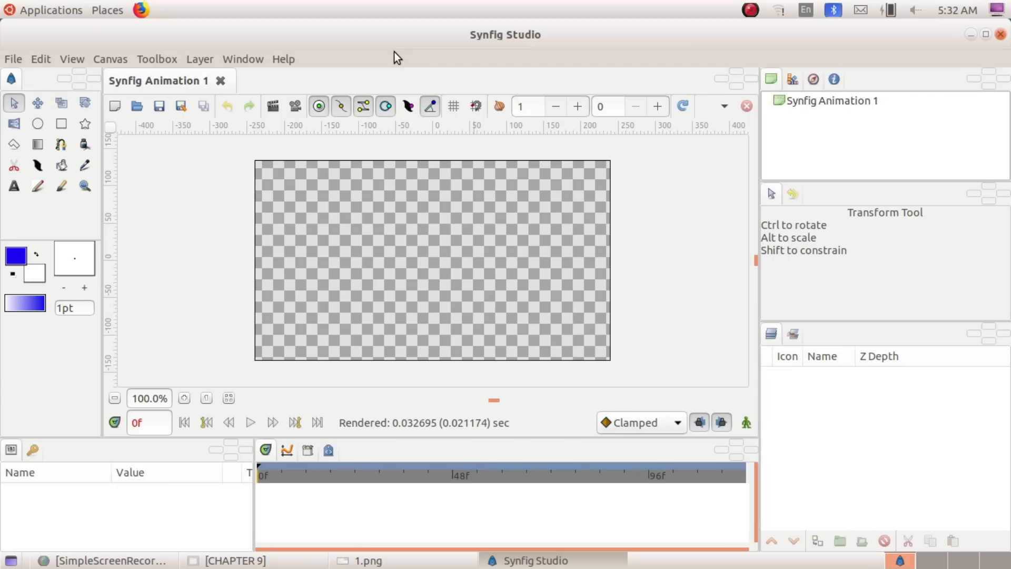
Open the file sky.sifz from the Exam_documents folder in Home
{"action": "left_click", "coordinate": [12, 59]}
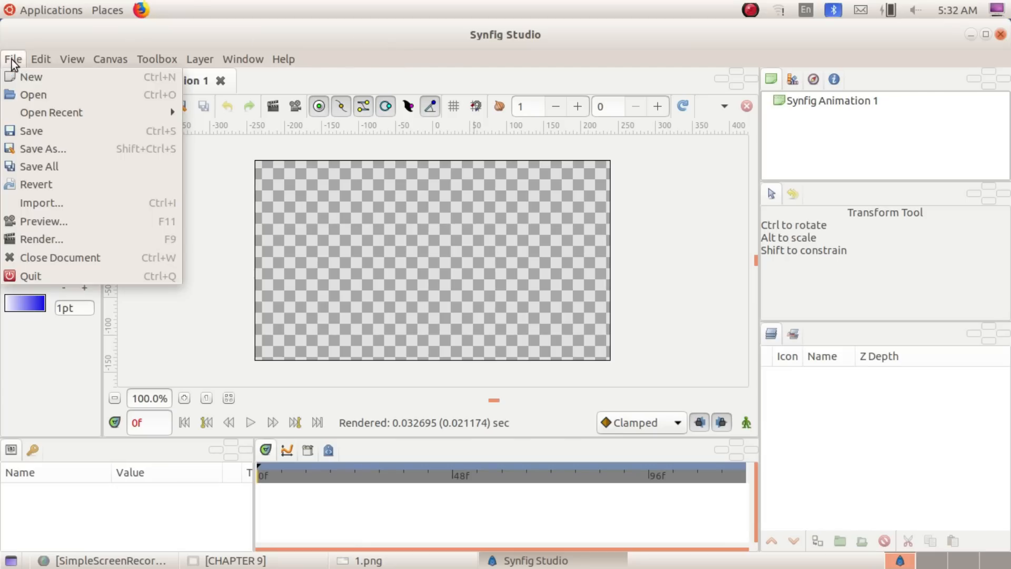
{"action": "left_click", "coordinate": [61, 94]}
{"action": "left_click", "coordinate": [124, 89]}
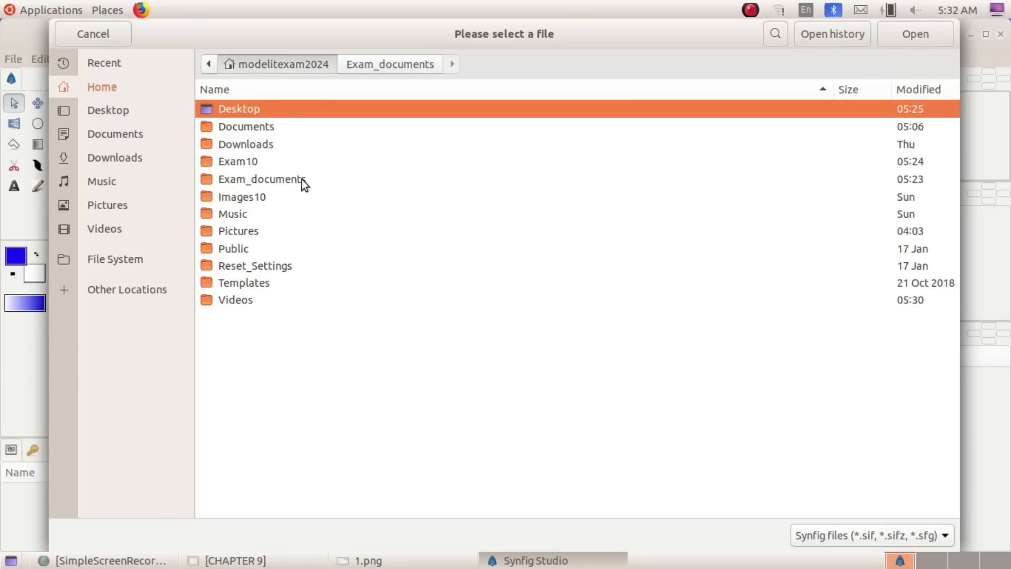
{"action": "double_click", "coordinate": [302, 179]}
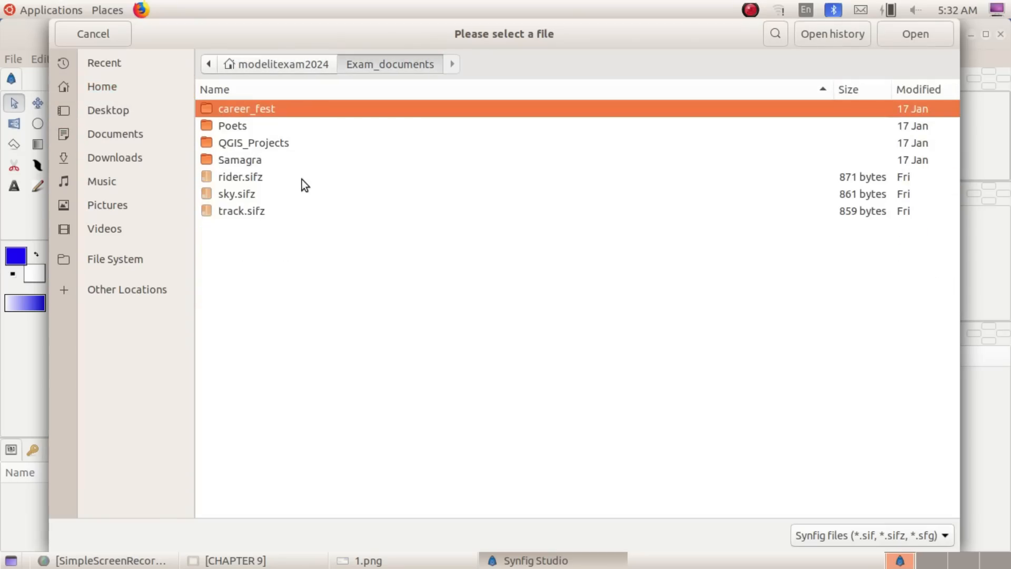
{"action": "left_click", "coordinate": [257, 195]}
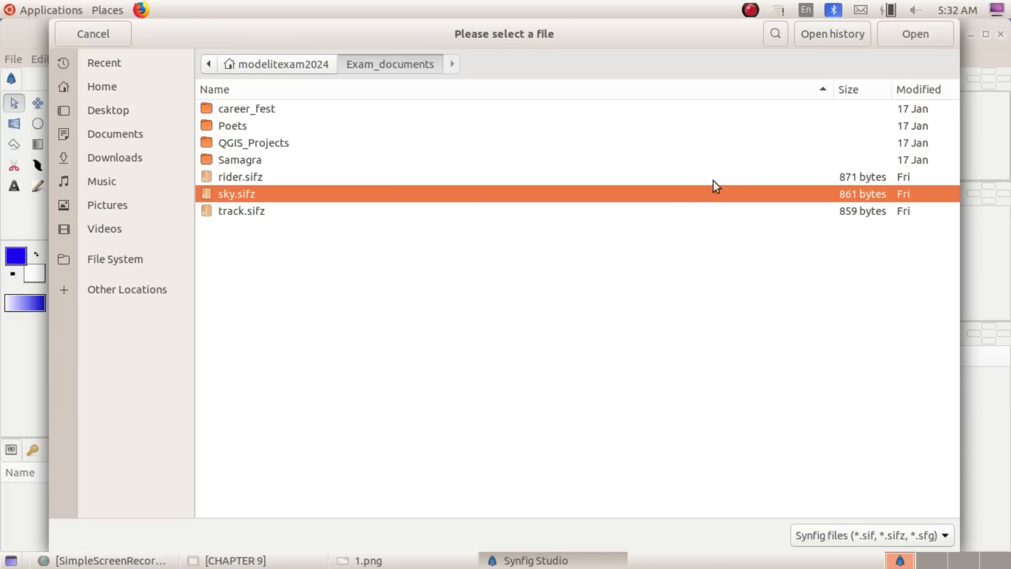
{"action": "left_click", "coordinate": [905, 33]}
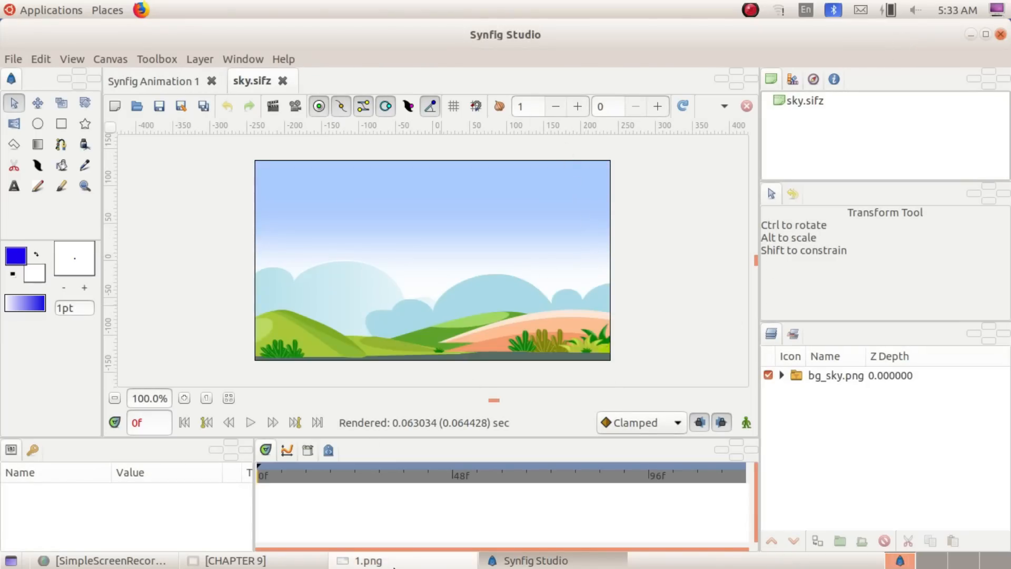
Check the exam question image, and import cloud.png from the Images10 folder in Home into the sky scene
{"action": "left_click", "coordinate": [364, 561]}
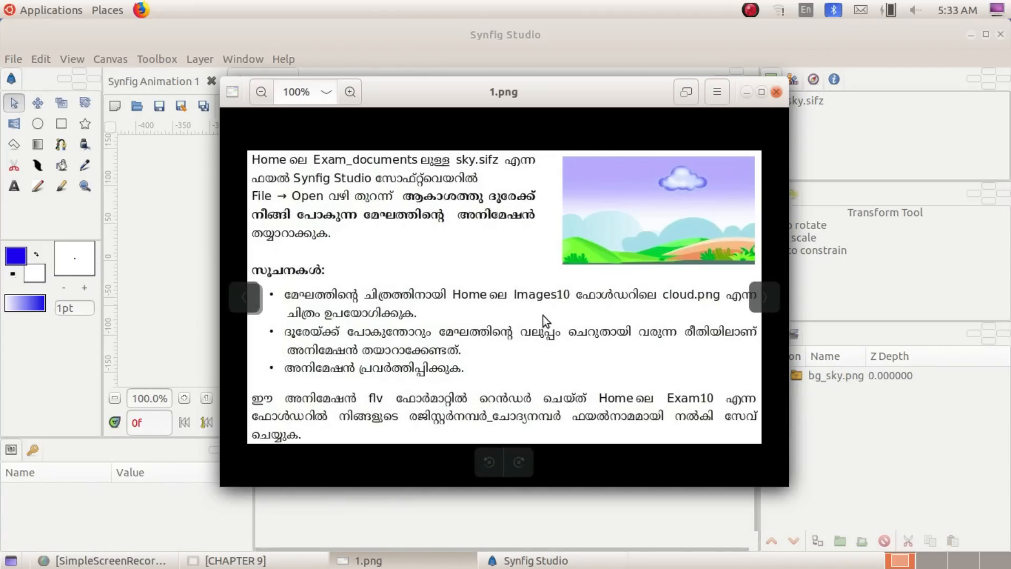
{"action": "key", "text": "Left"}
{"action": "left_click", "coordinate": [747, 92]}
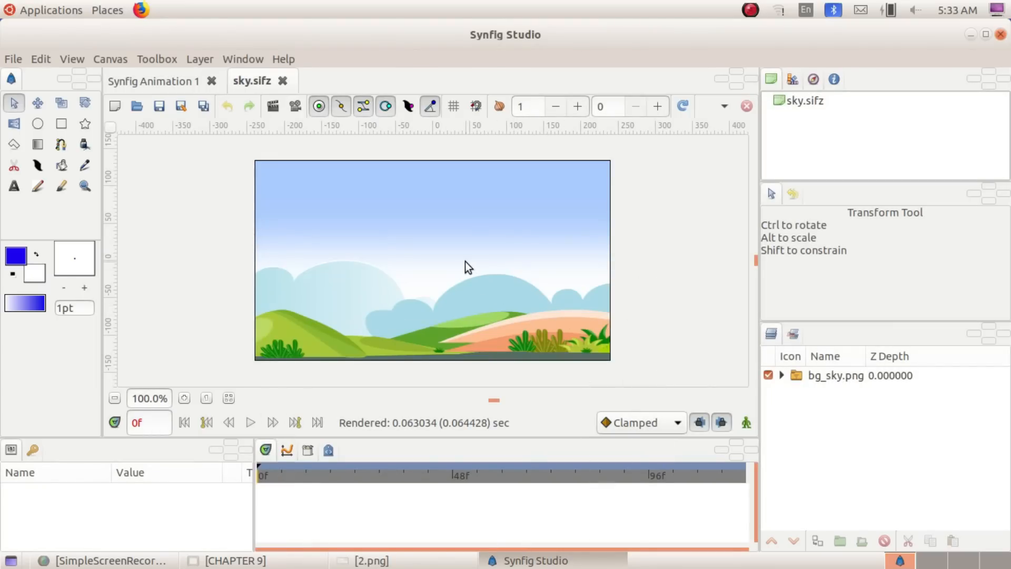
{"action": "left_click", "coordinate": [17, 55]}
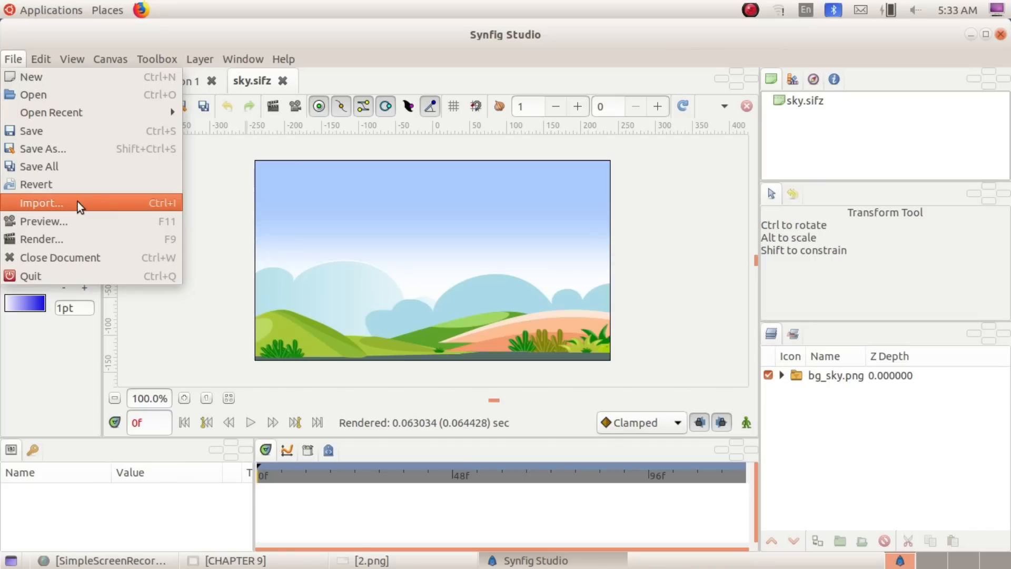
{"action": "left_click", "coordinate": [78, 202]}
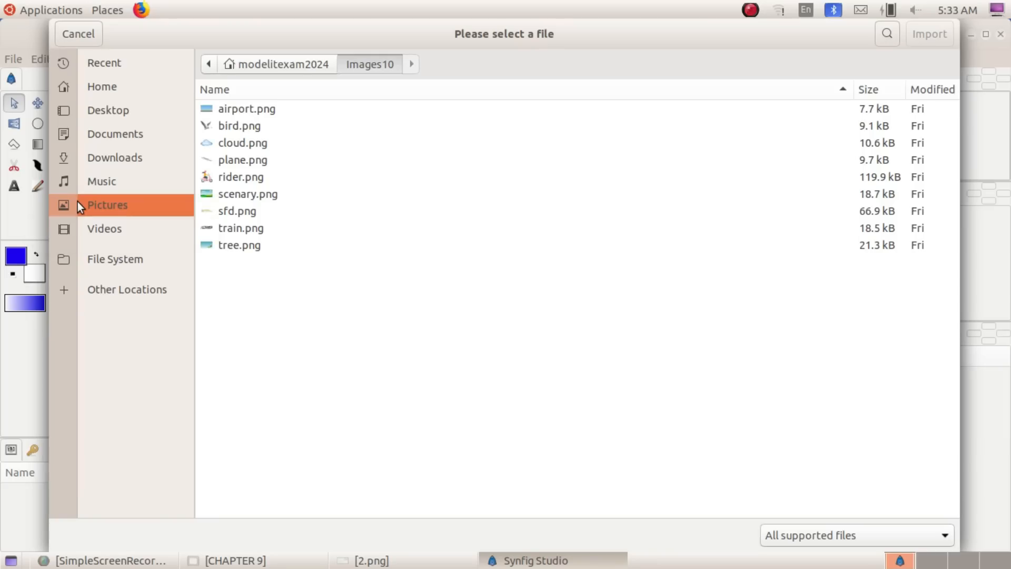
{"action": "left_click", "coordinate": [83, 82]}
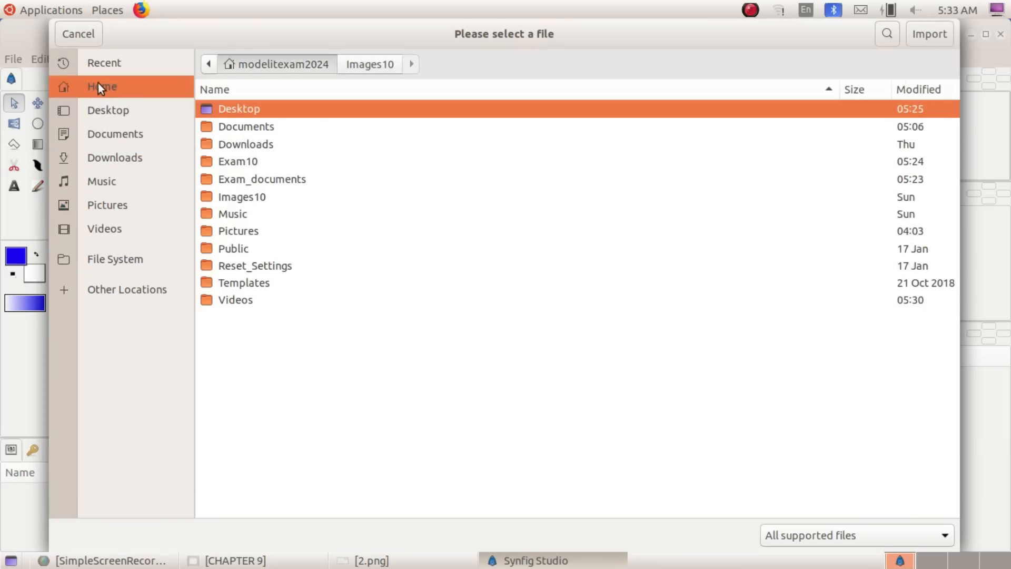
{"action": "double_click", "coordinate": [264, 197]}
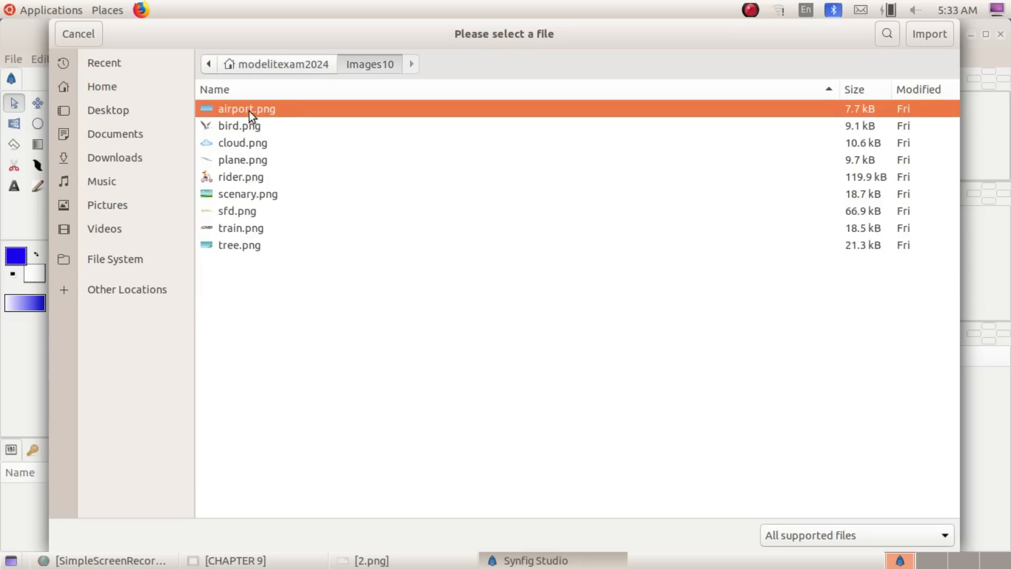
{"action": "left_click", "coordinate": [249, 150]}
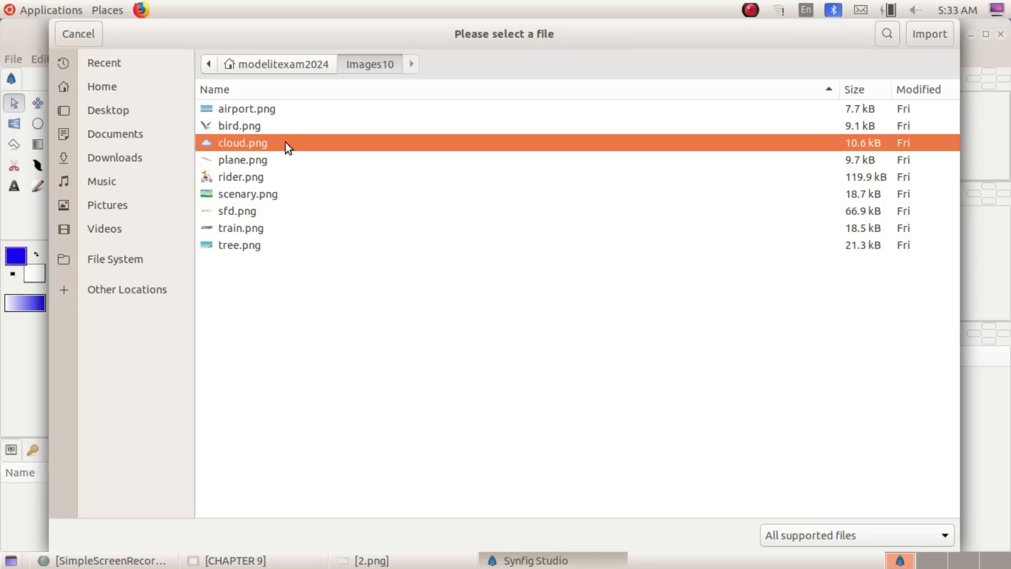
{"action": "left_click", "coordinate": [930, 33]}
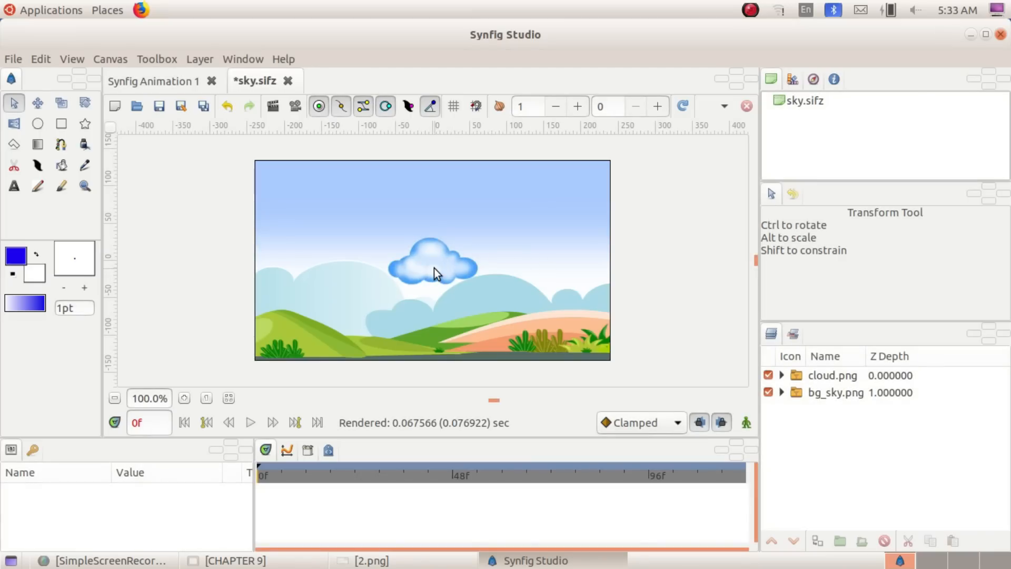
Move the cloud to its starting position in the sky's upper right, at about 120 px, 78 px, and recheck the question
{"action": "left_click", "coordinate": [434, 267]}
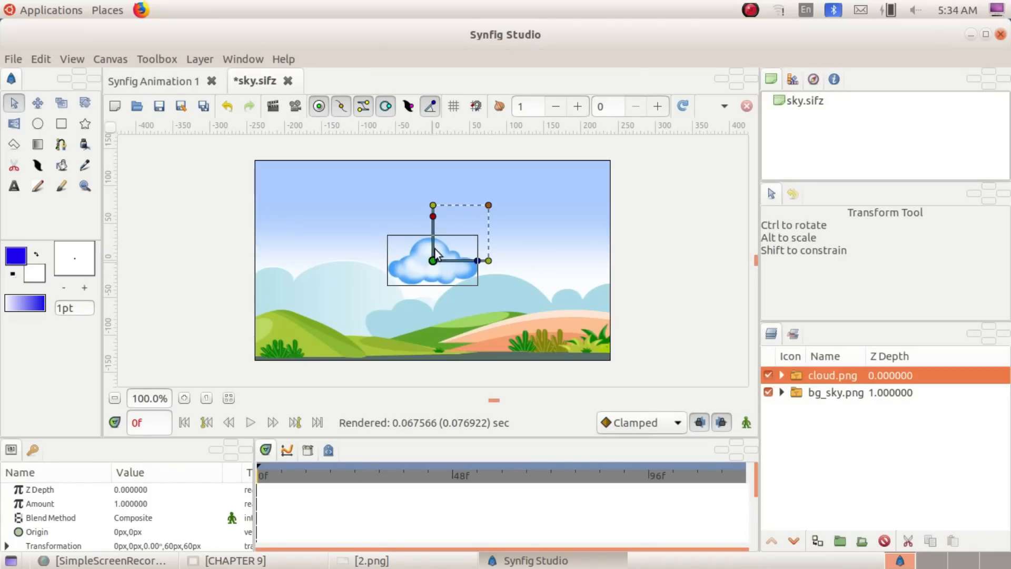
{"action": "left_click_drag", "start_coordinate": [434, 260], "coordinate": [521, 204]}
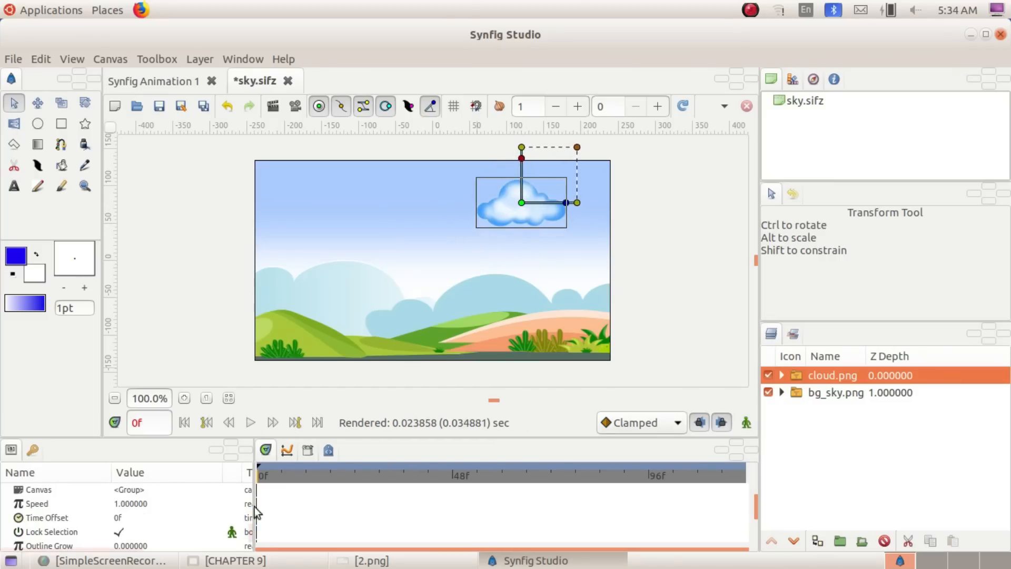
{"action": "left_click", "coordinate": [345, 563]}
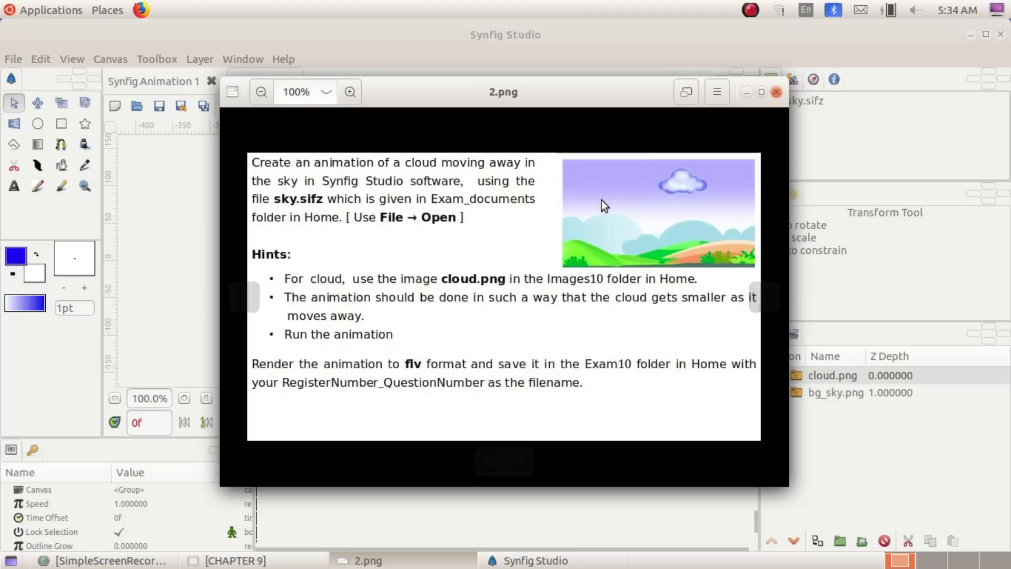
{"action": "left_click", "coordinate": [746, 91]}
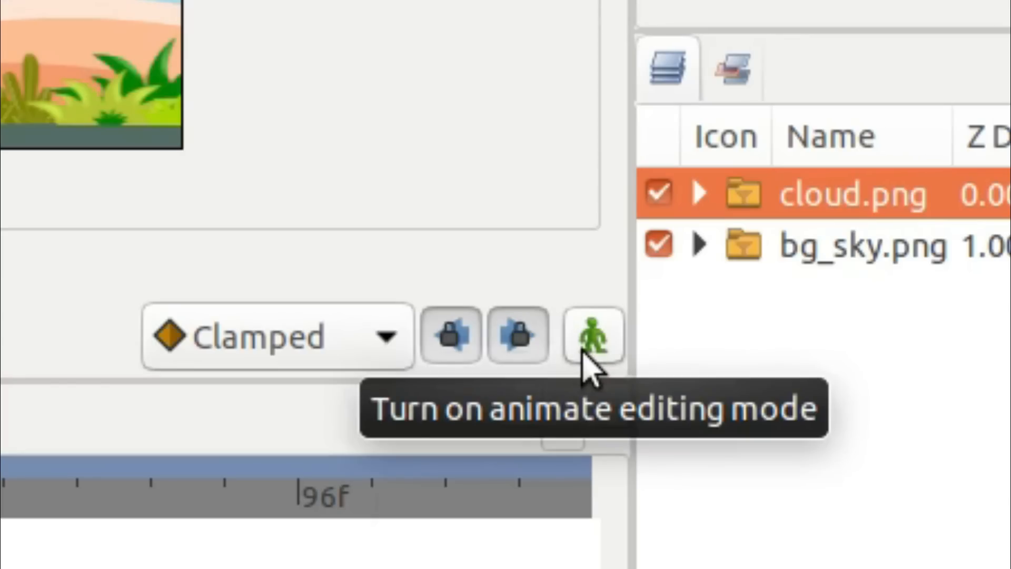
Turn on animate editing mode and set the current time to frame 120
{"action": "left_click", "coordinate": [585, 350]}
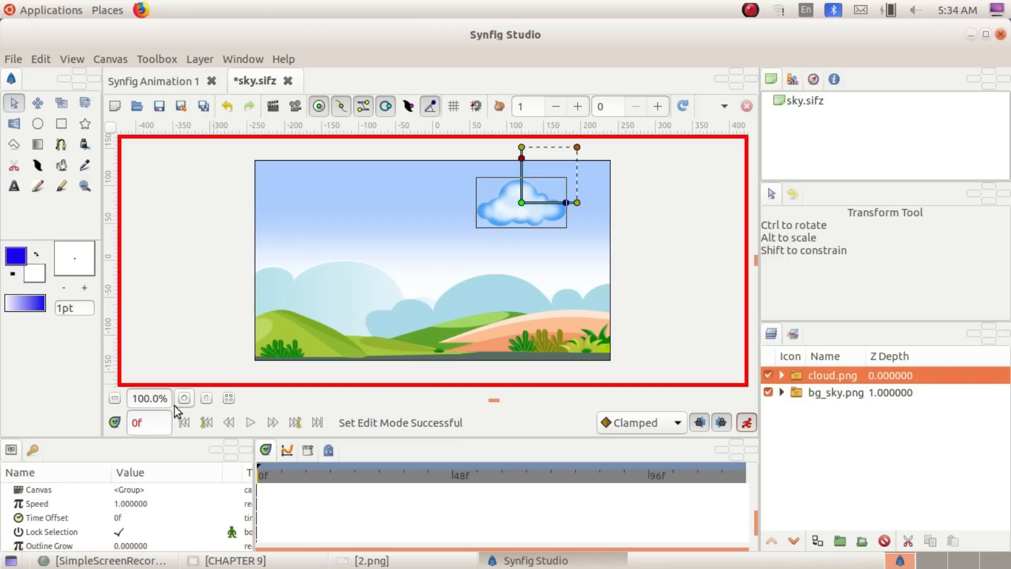
{"action": "left_click", "coordinate": [135, 419]}
{"action": "type", "text": "12"}
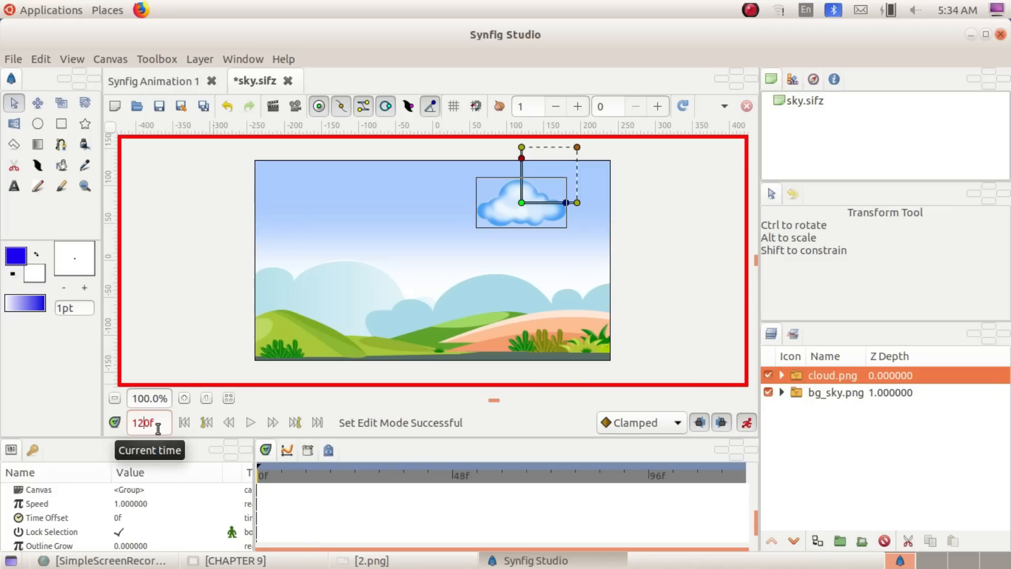
{"action": "key", "text": "Return"}
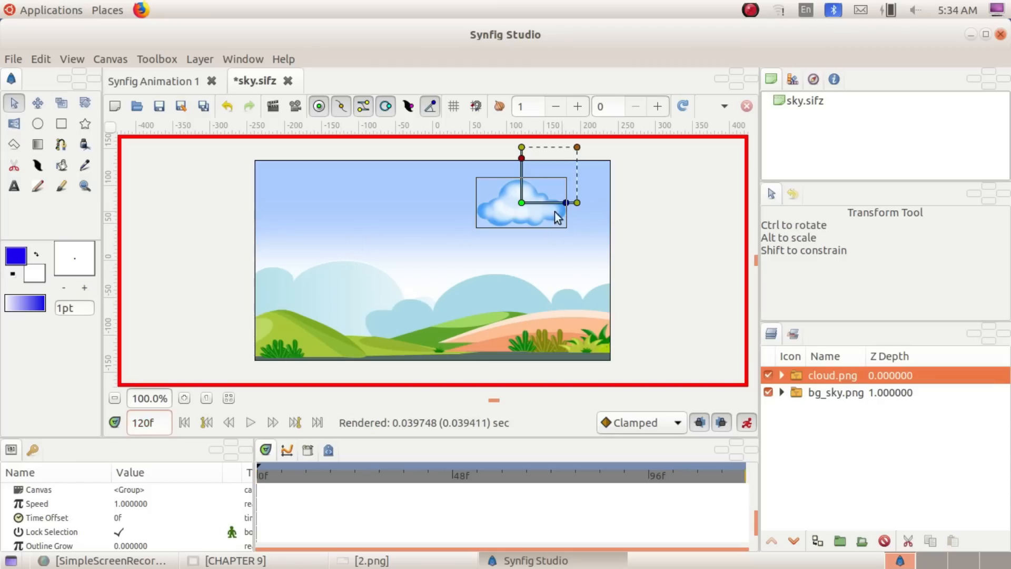
Move the cloud to about -105 px, 53 px, shrink it to a scale of about 27 px, and turn off animate editing mode
{"action": "left_click_drag", "start_coordinate": [525, 203], "coordinate": [356, 221]}
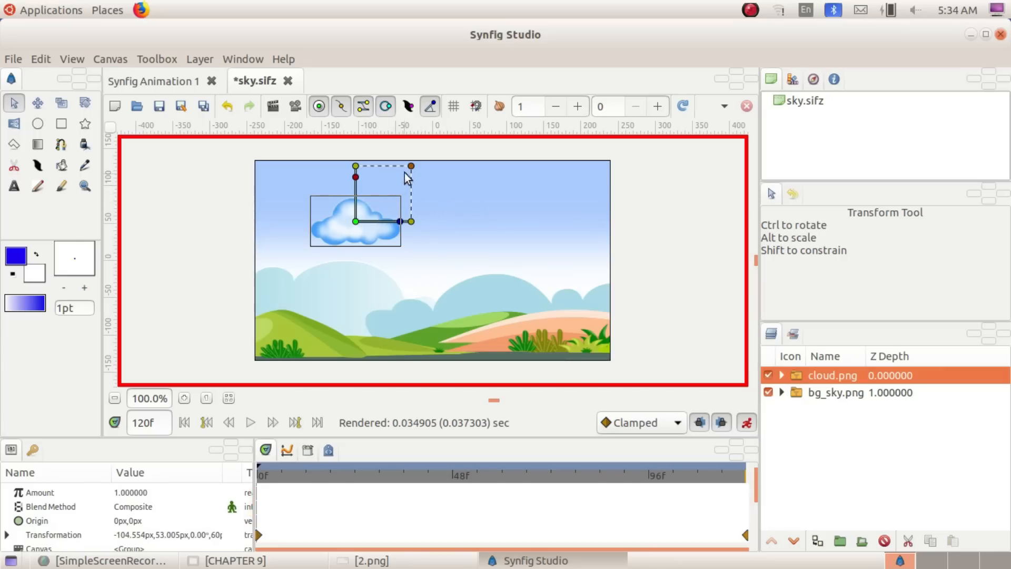
{"action": "left_click_drag", "start_coordinate": [410, 167], "coordinate": [380, 195]}
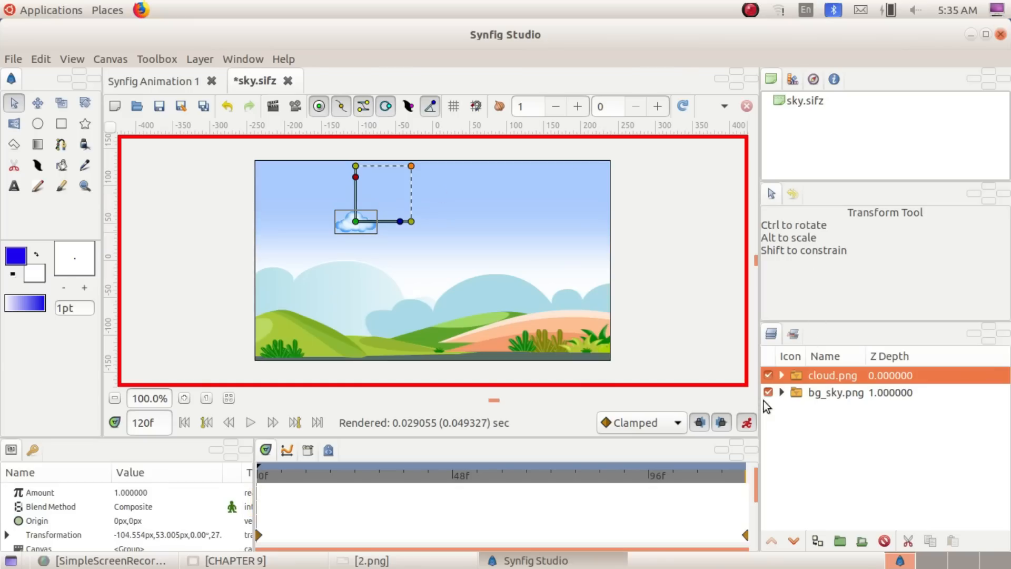
{"action": "left_click", "coordinate": [747, 423]}
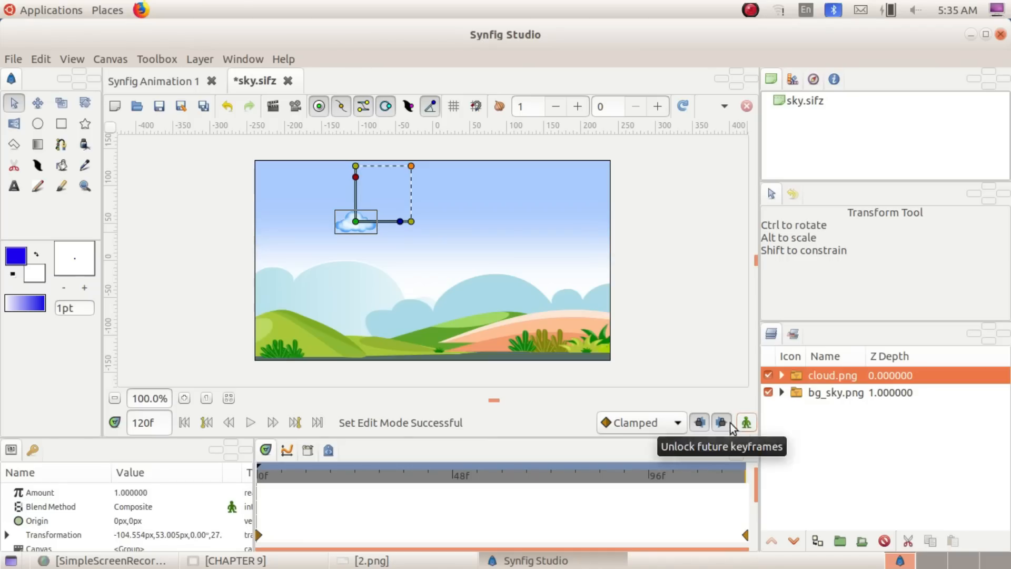
Return to the keyframe at frame 0 and play the cloud animation twice
{"action": "left_click", "coordinate": [206, 423]}
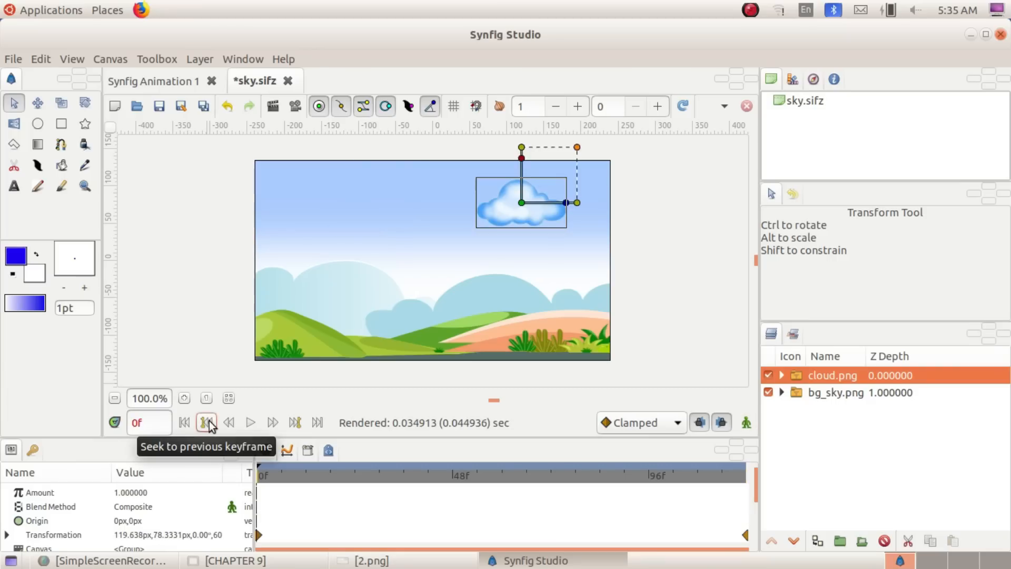
{"action": "left_click", "coordinate": [251, 423]}
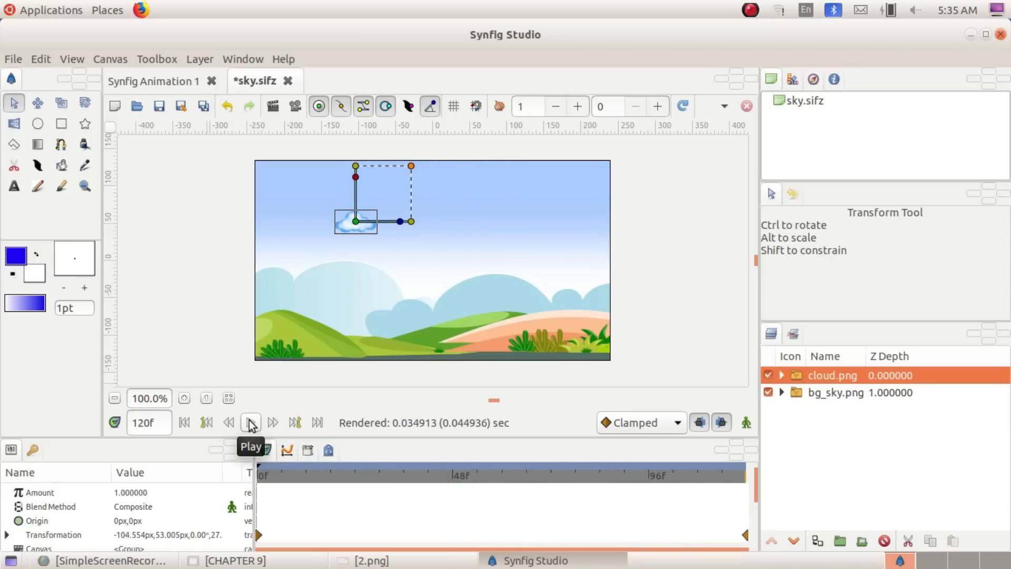
{"action": "left_click", "coordinate": [251, 423]}
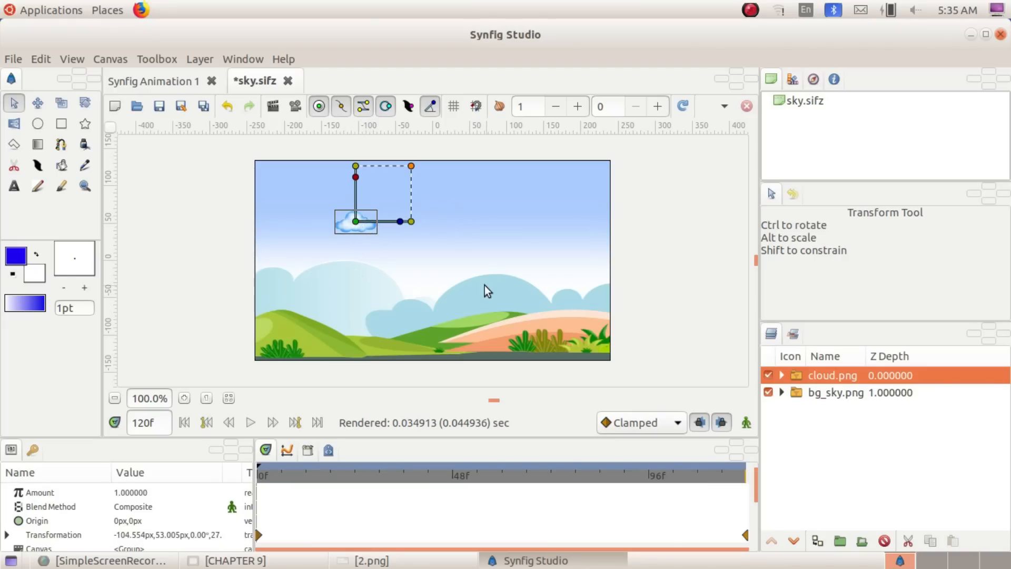
Review the render and file-naming requirements in the question images 2.png and 1.png, and return to the animation
{"action": "left_click", "coordinate": [369, 560]}
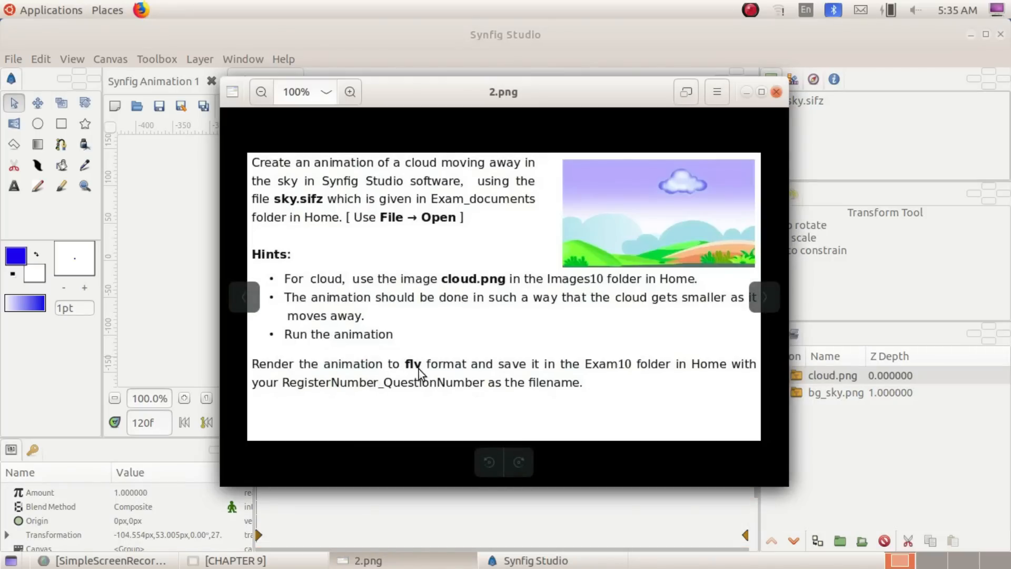
{"action": "key", "text": "Left"}
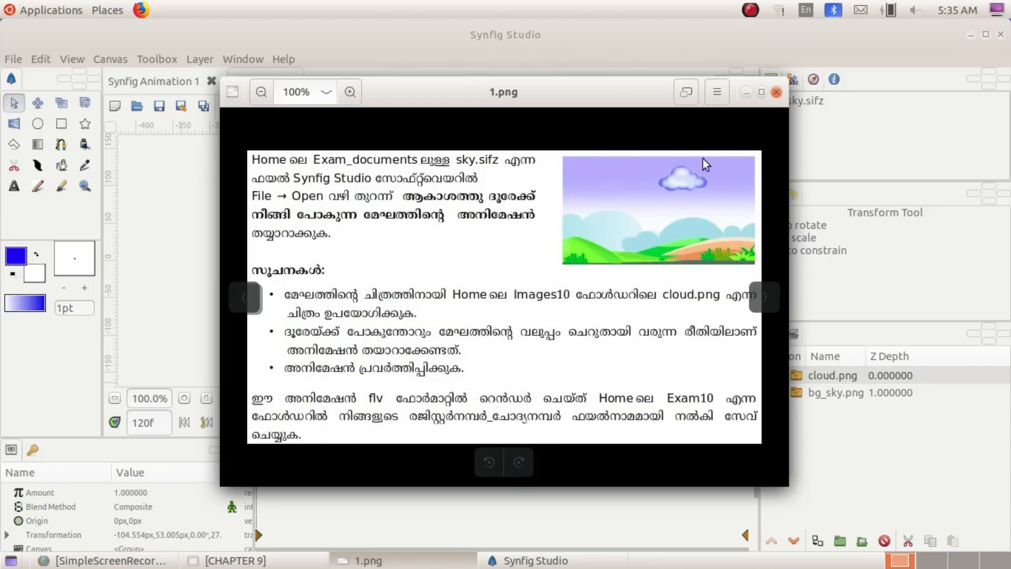
{"action": "left_click", "coordinate": [747, 96]}
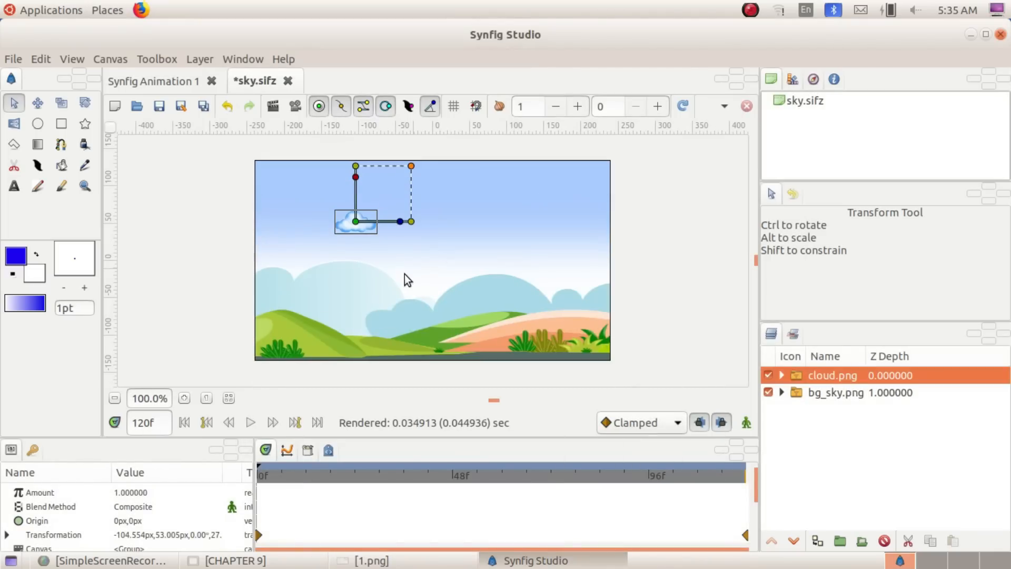
Open the render settings and choose the Exam10 folder in Home as the output location
{"action": "left_click", "coordinate": [13, 59]}
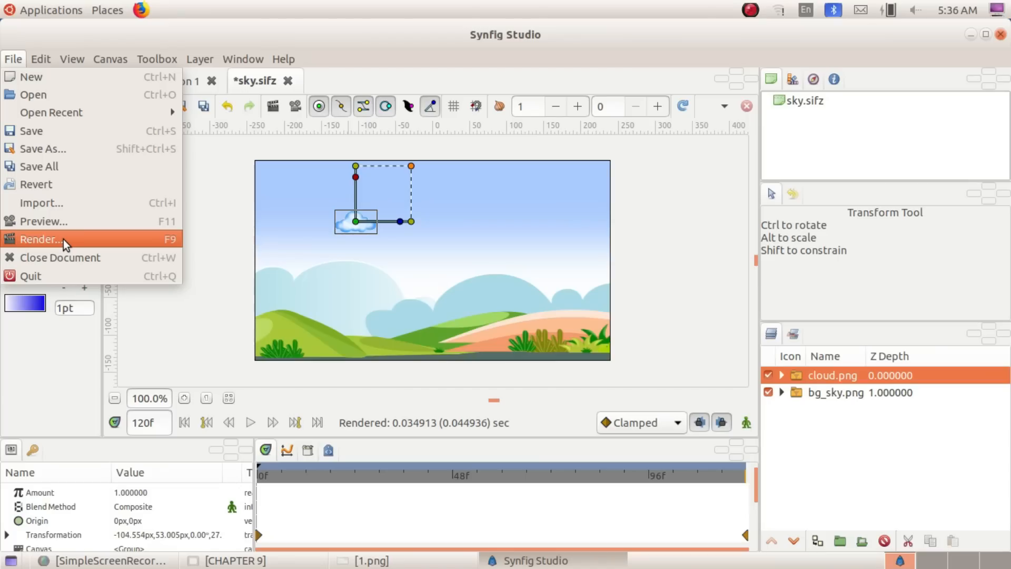
{"action": "left_click", "coordinate": [129, 422]}
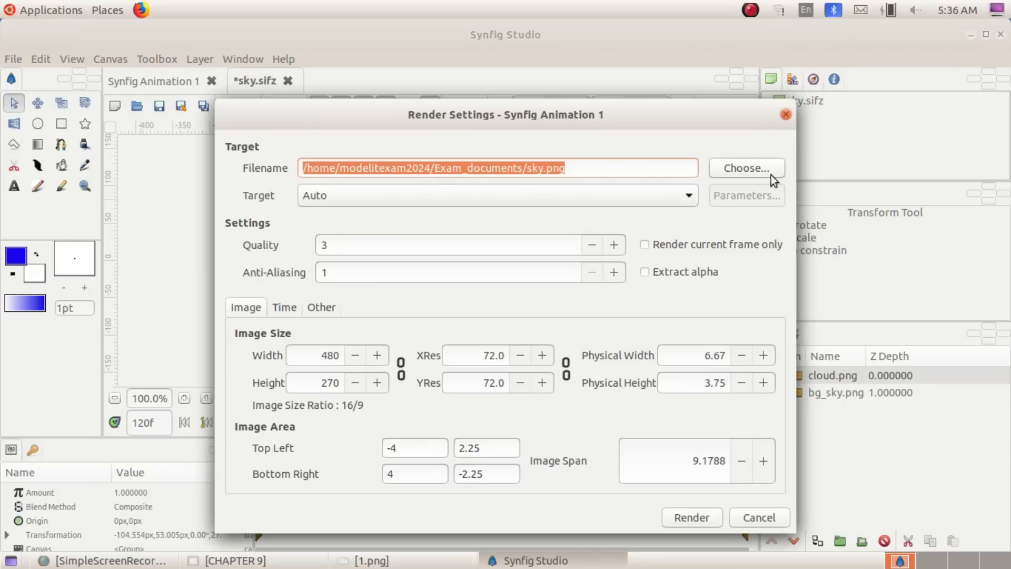
{"action": "left_click", "coordinate": [766, 169]}
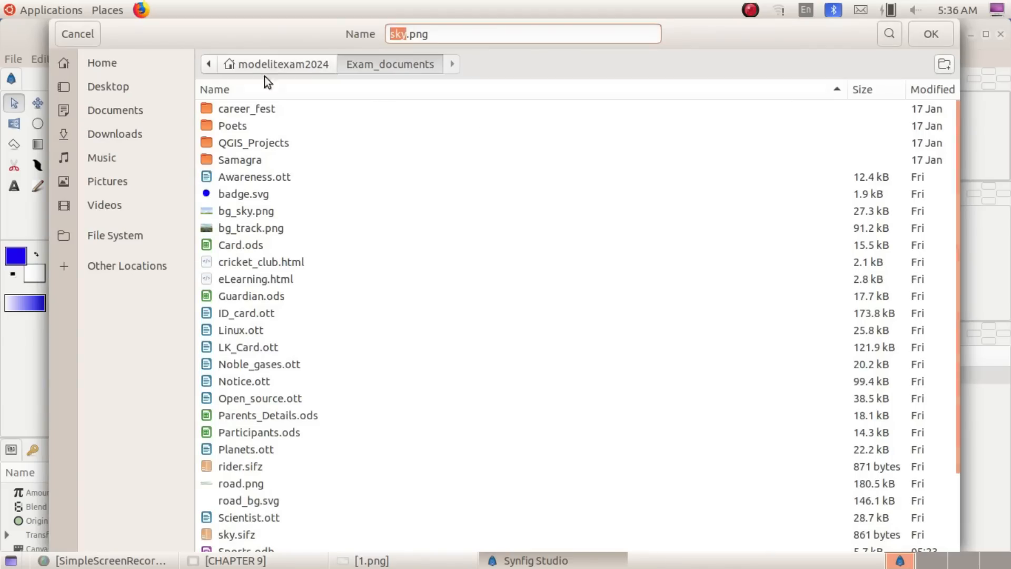
{"action": "left_click", "coordinate": [115, 60]}
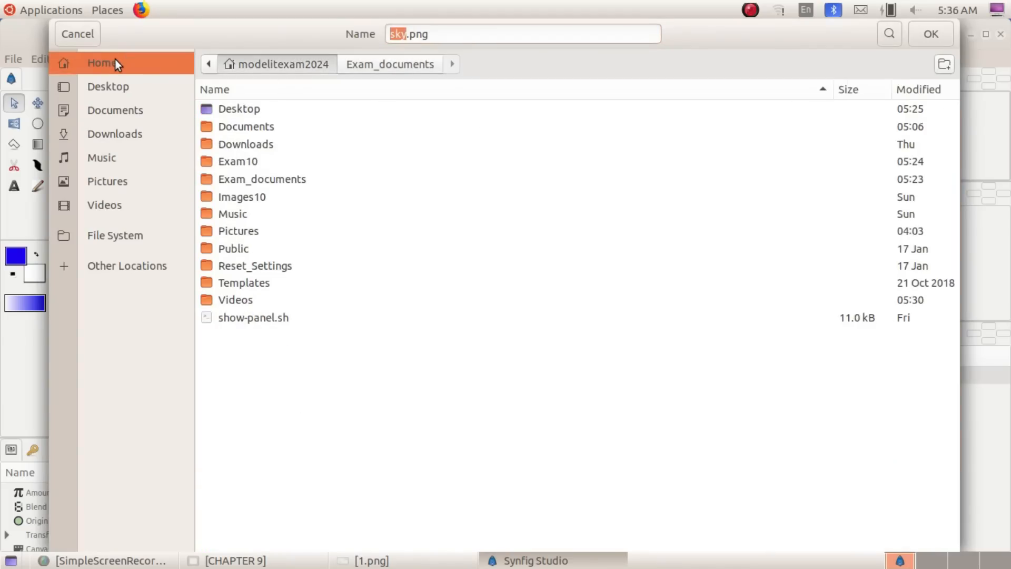
{"action": "double_click", "coordinate": [260, 161]}
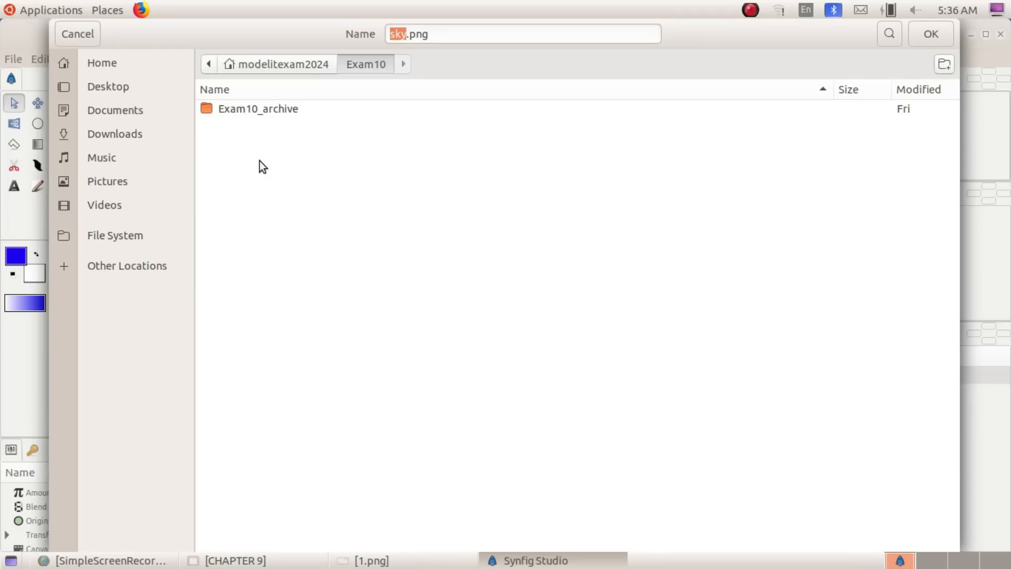
Name the render output file 123456_4.flv, replacing both the default name and the png extension
{"action": "left_click", "coordinate": [405, 36]}
{"action": "key", "text": "BackSpace"}
{"action": "key", "text": "BackSpace"}
{"action": "key", "text": "BackSpace"}
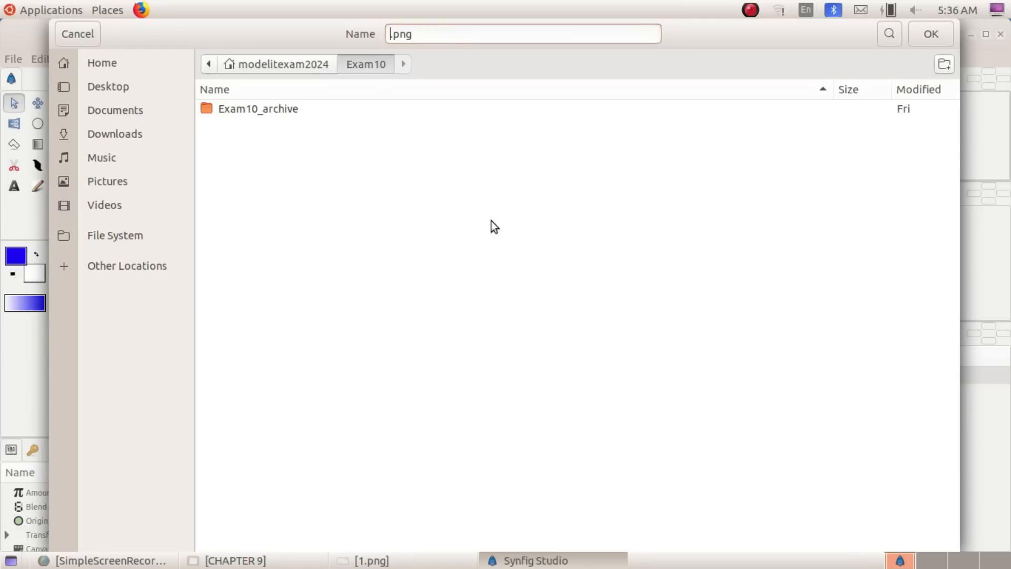
{"action": "type", "text": "123"}
{"action": "type", "text": "456_4"}
{"action": "key", "text": "BackSpace"}
{"action": "key", "text": "BackSpace"}
{"action": "key", "text": "BackSpace"}
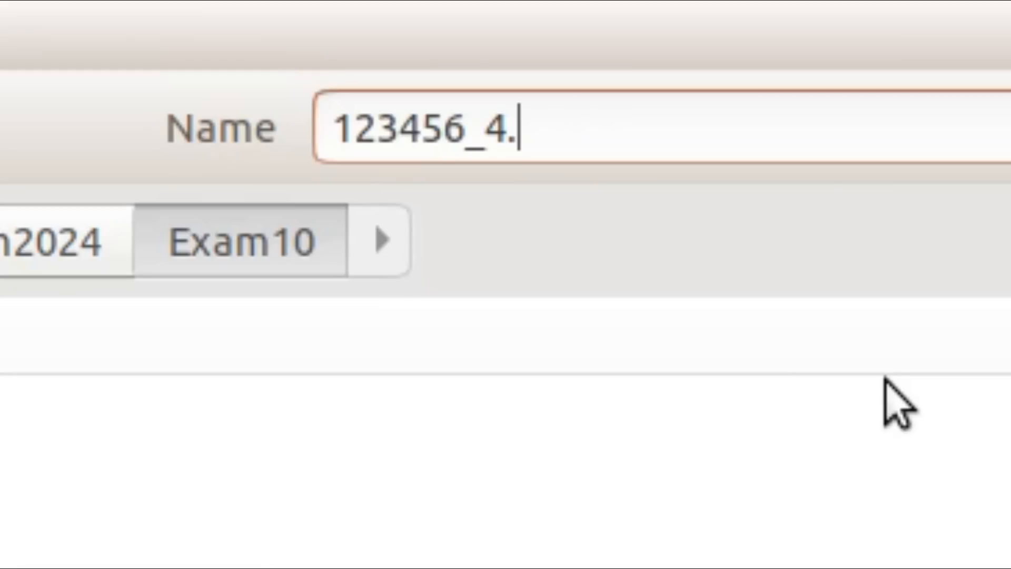
{"action": "type", "text": "flv"}
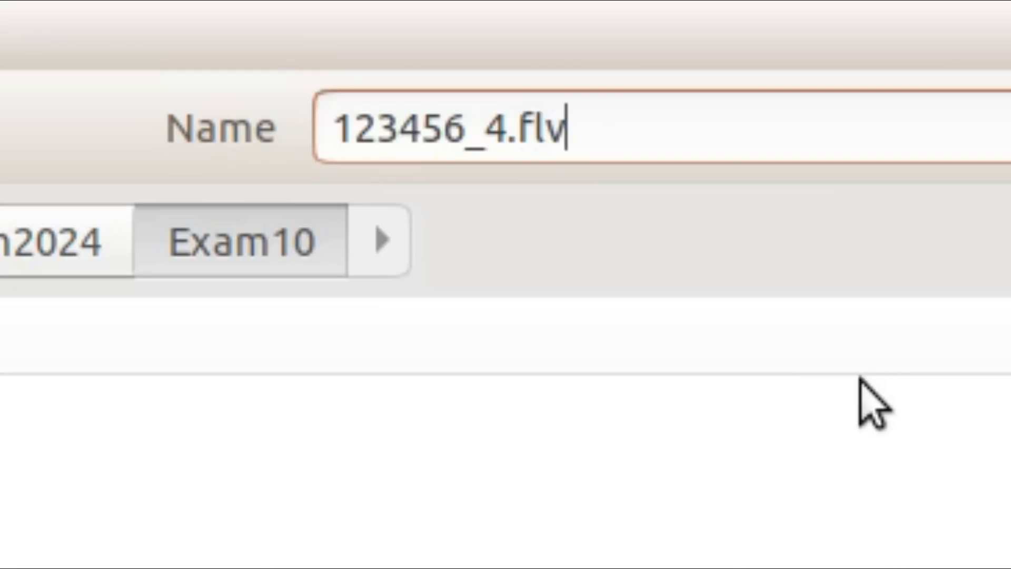
Recheck the required format in the question, accept the output file name, and render the animation
{"action": "left_click", "coordinate": [364, 560]}
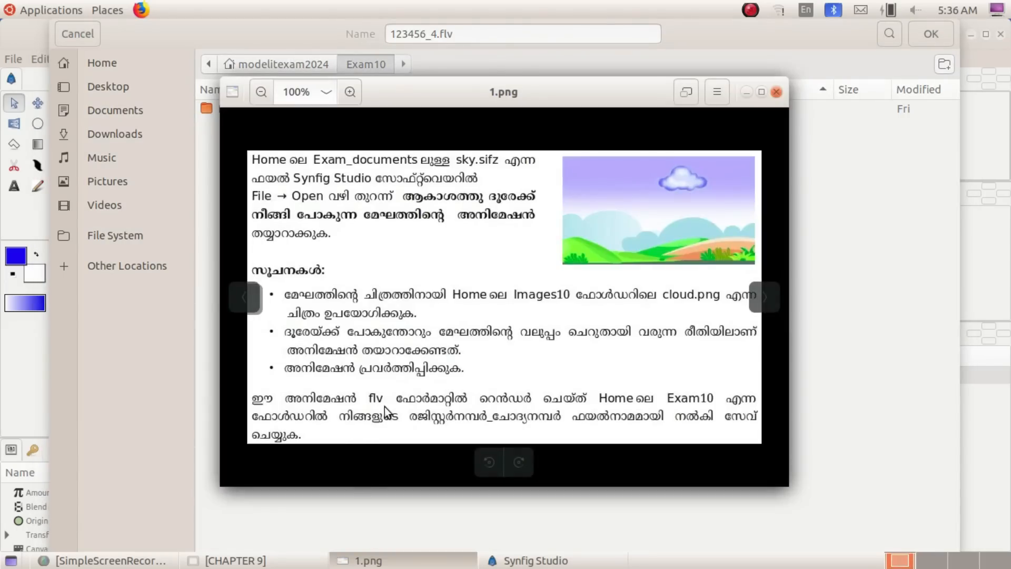
{"action": "left_click", "coordinate": [399, 563]}
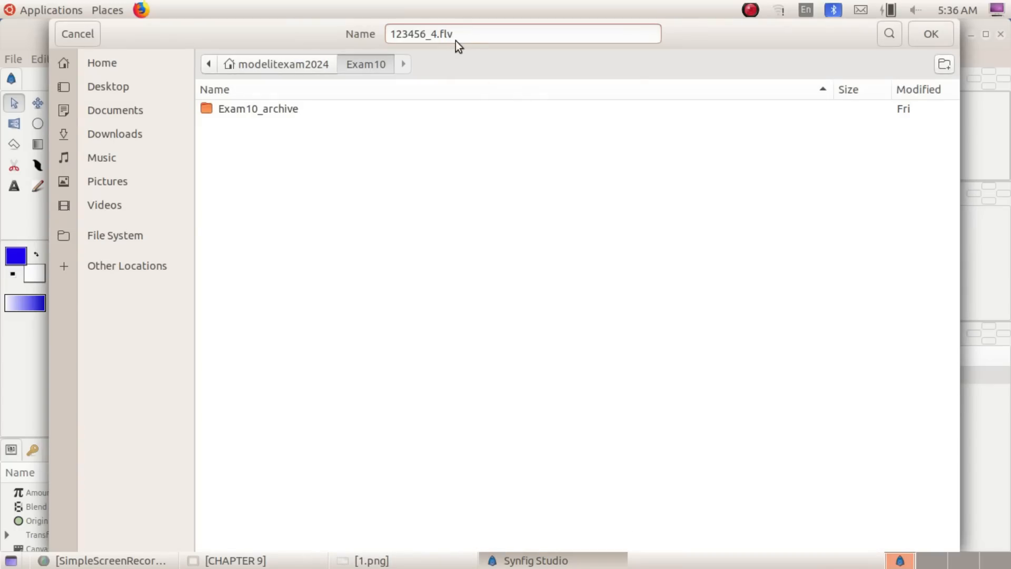
{"action": "left_click", "coordinate": [944, 45]}
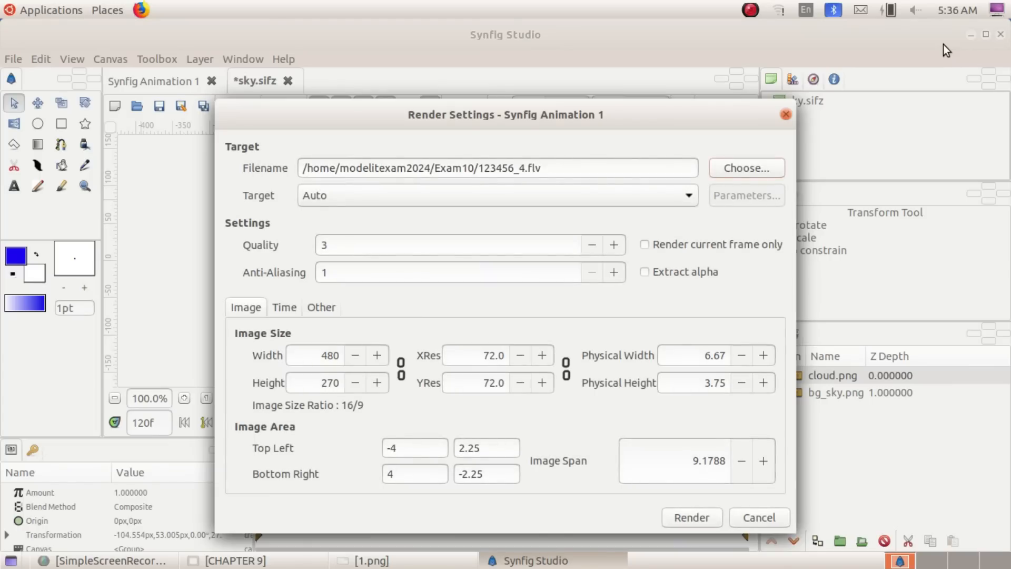
{"action": "left_click", "coordinate": [689, 511]}
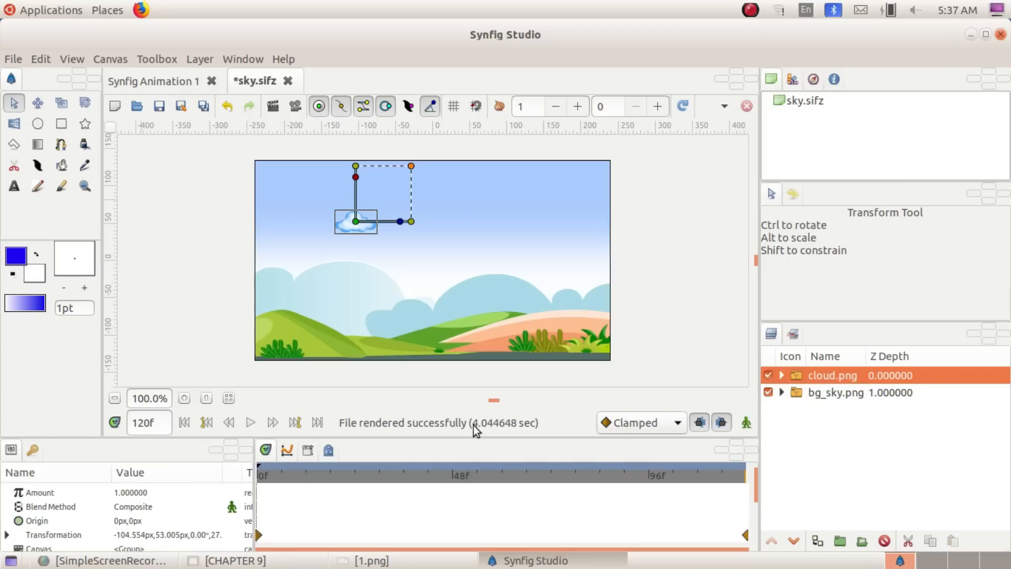
Switch to the file manager, play 123456_4.flv from the Exam10 folder in Home, and close the video player
{"action": "left_click", "coordinate": [11, 560]}
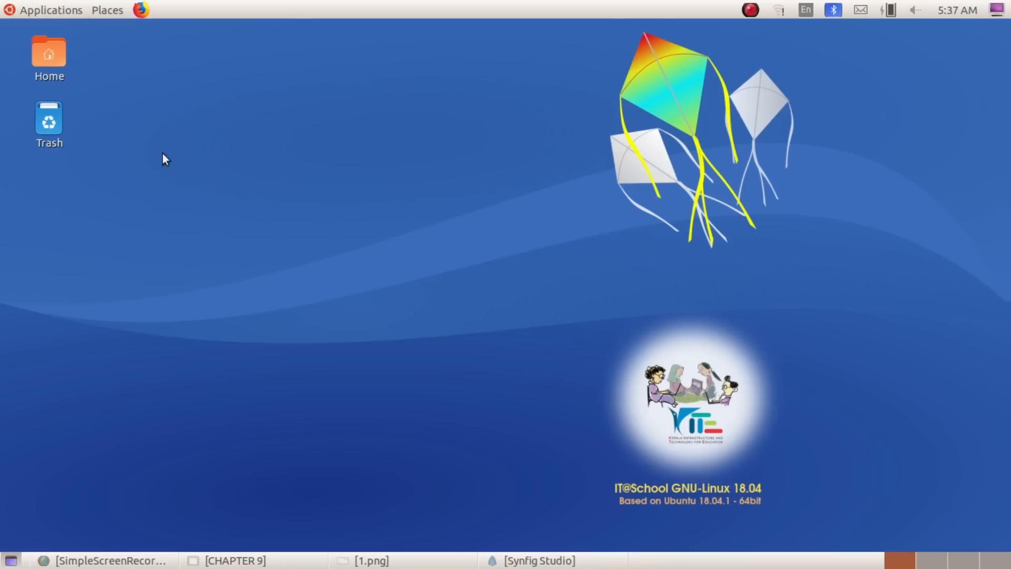
{"action": "double_click", "coordinate": [53, 41]}
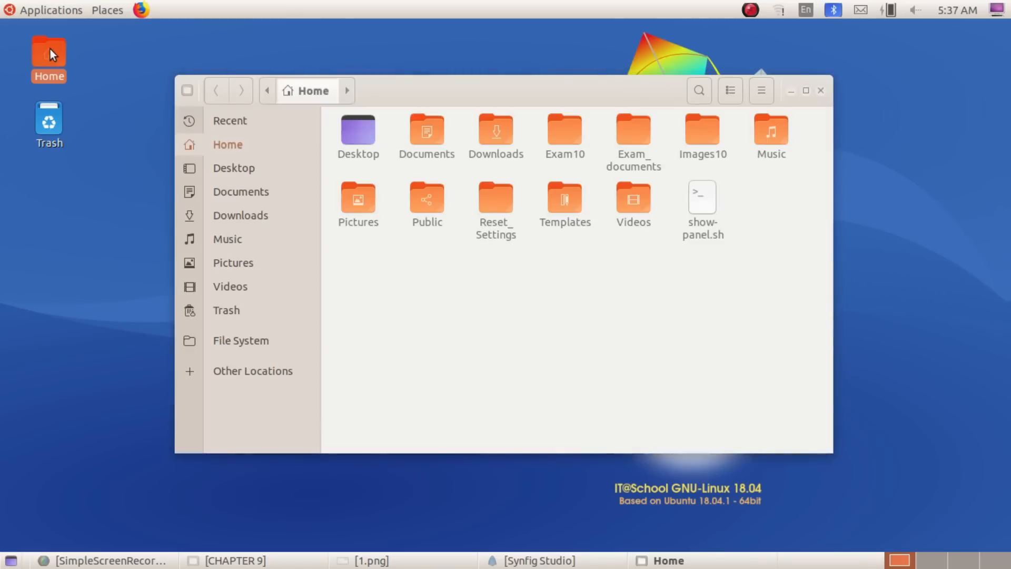
{"action": "double_click", "coordinate": [558, 121]}
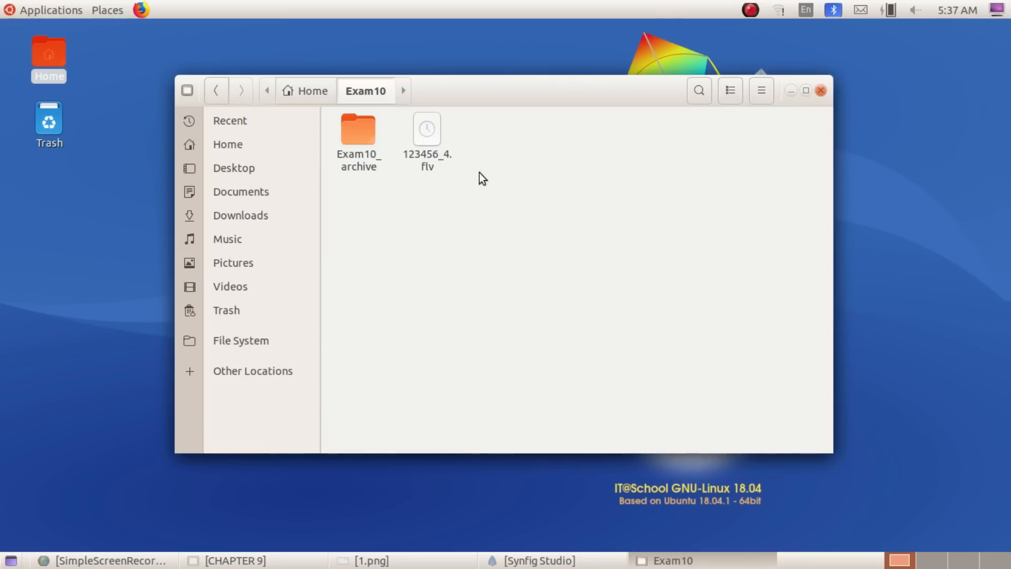
{"action": "double_click", "coordinate": [427, 138]}
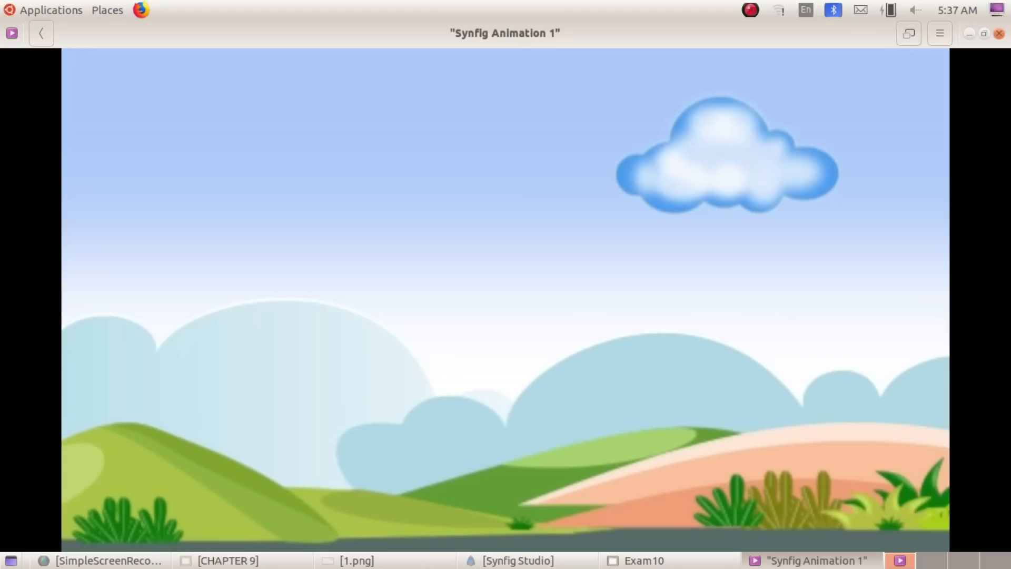
{"action": "left_click", "coordinate": [999, 33]}
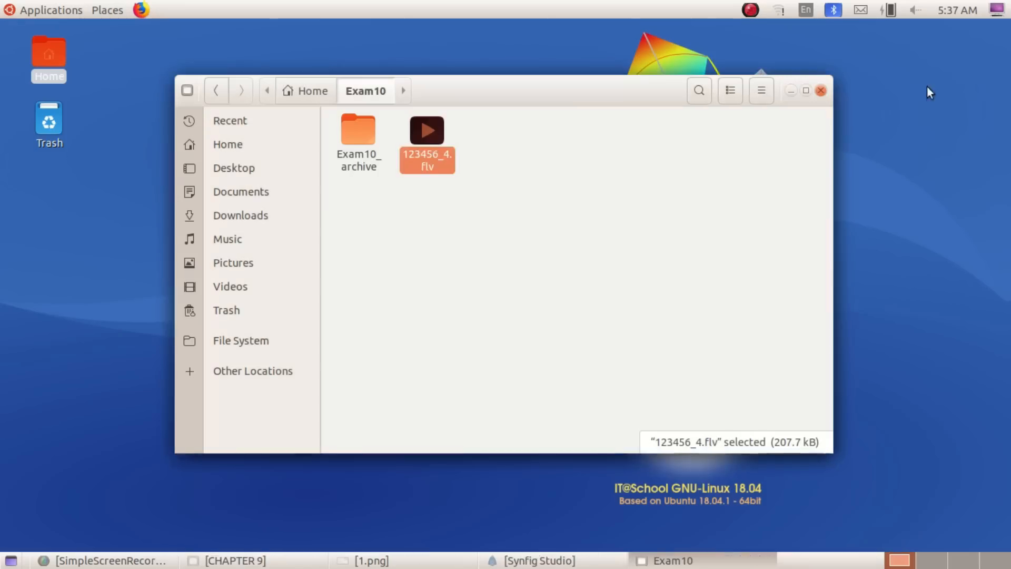
{"action": "left_click", "coordinate": [588, 248]}
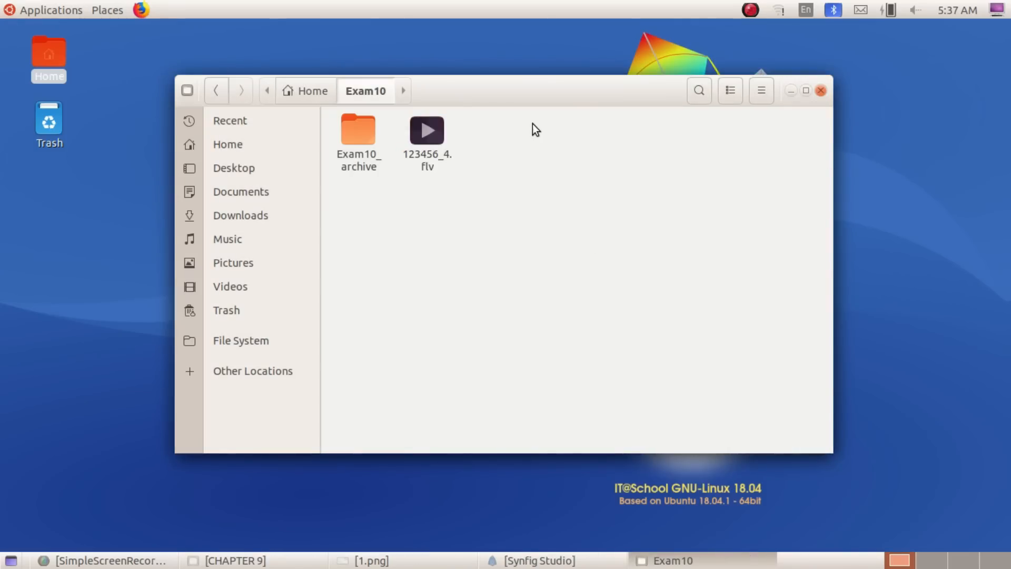
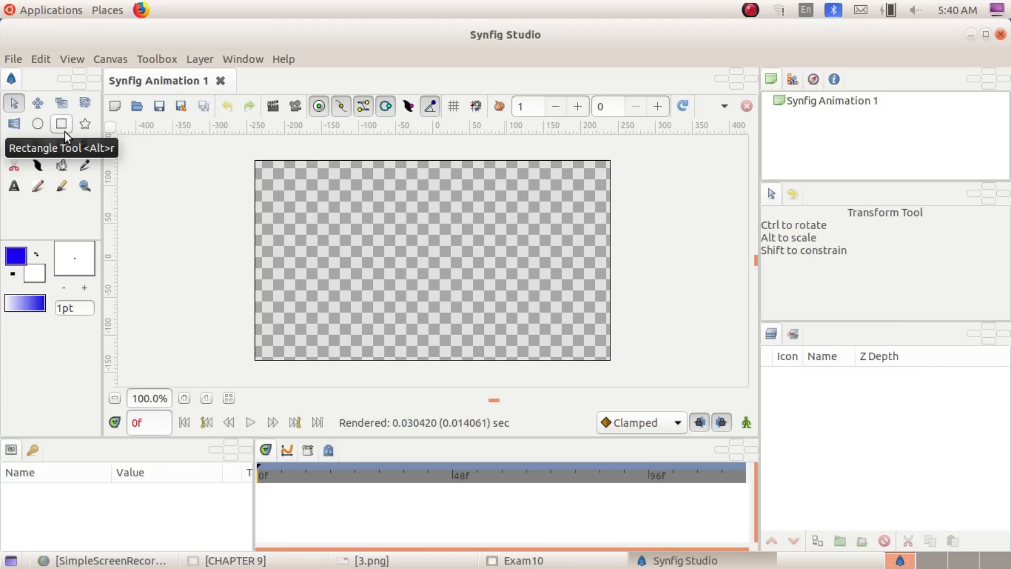
Draw a rectangle slightly larger than the whole canvas as the background, and return to the Transform tool
{"action": "left_click", "coordinate": [65, 132]}
{"action": "left_click_drag", "start_coordinate": [251, 156], "coordinate": [615, 371]}
{"action": "key", "text": "alt+a"}
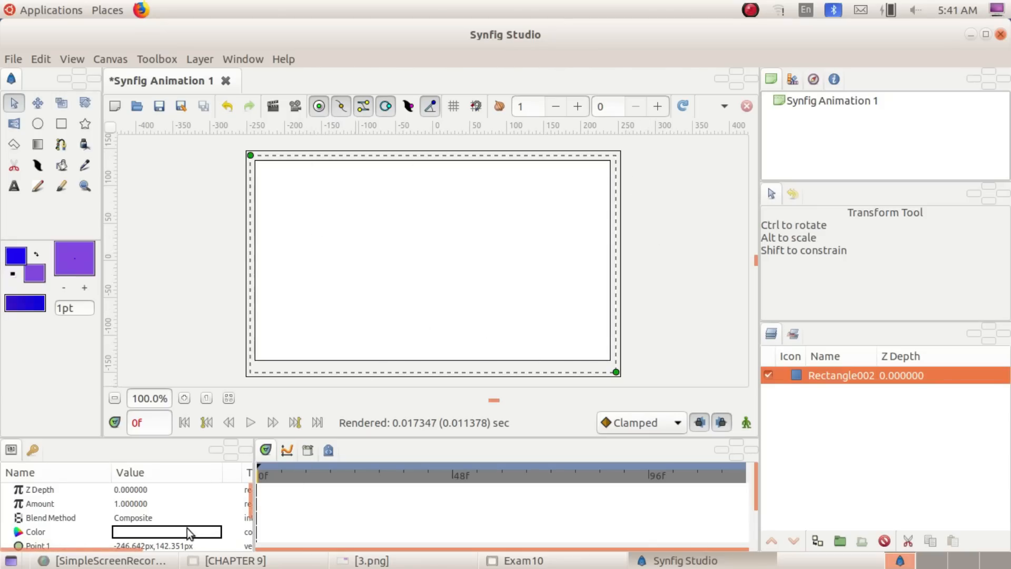
Set the background rectangle's color to the purple #914AFF using the HSV color wheel, and deselect the rectangle
{"action": "double_click", "coordinate": [200, 530]}
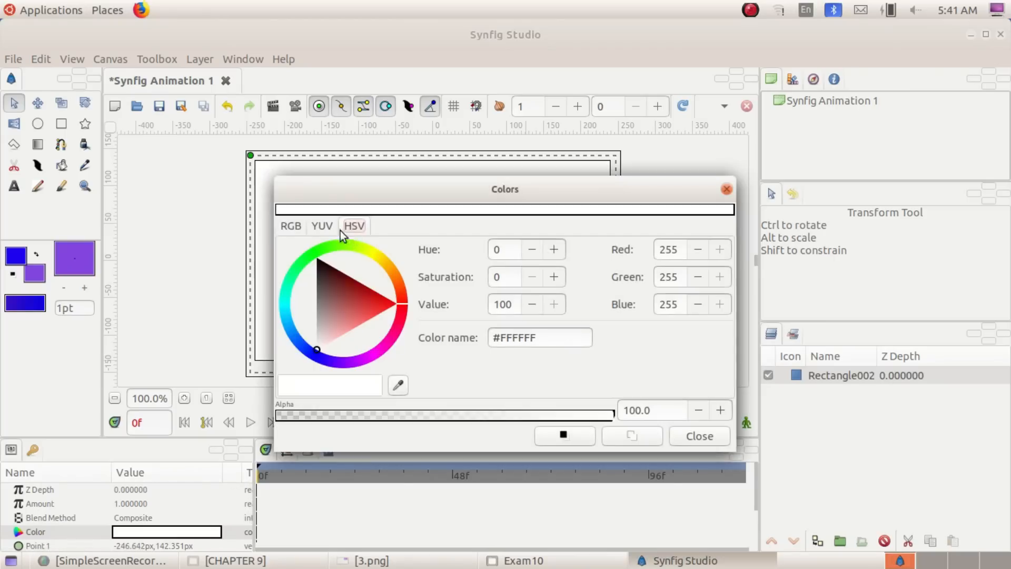
{"action": "left_click", "coordinate": [292, 226]}
{"action": "left_click", "coordinate": [322, 226]}
{"action": "left_click", "coordinate": [354, 227]}
{"action": "left_click_drag", "start_coordinate": [337, 342], "coordinate": [327, 306]}
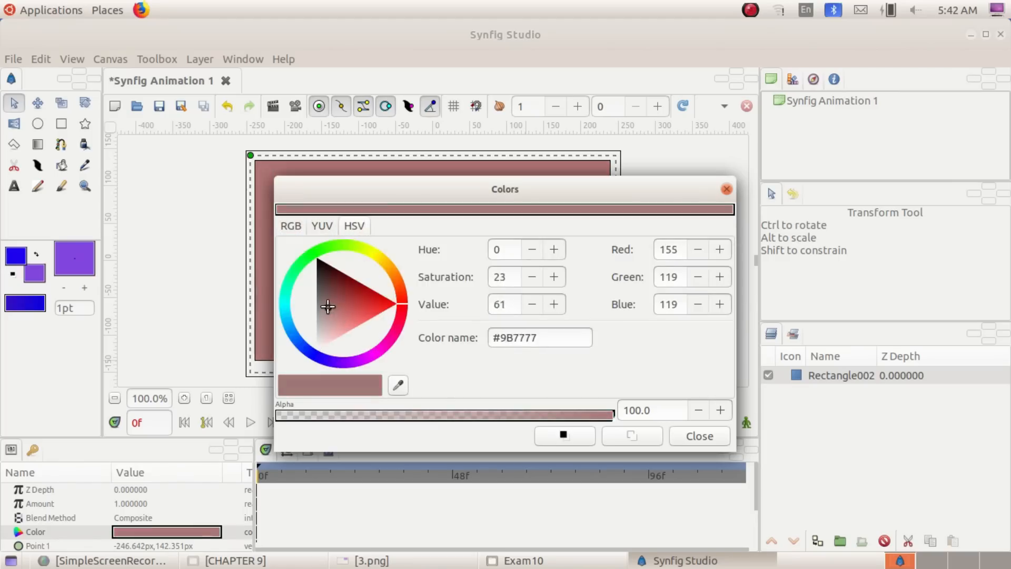
{"action": "left_click", "coordinate": [337, 361]}
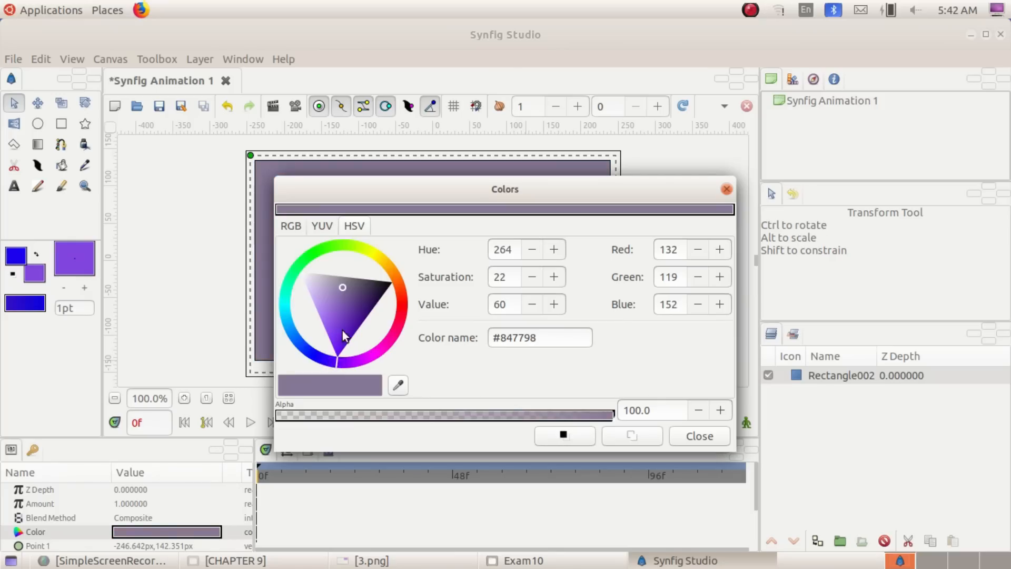
{"action": "left_click_drag", "start_coordinate": [342, 330], "coordinate": [327, 333]}
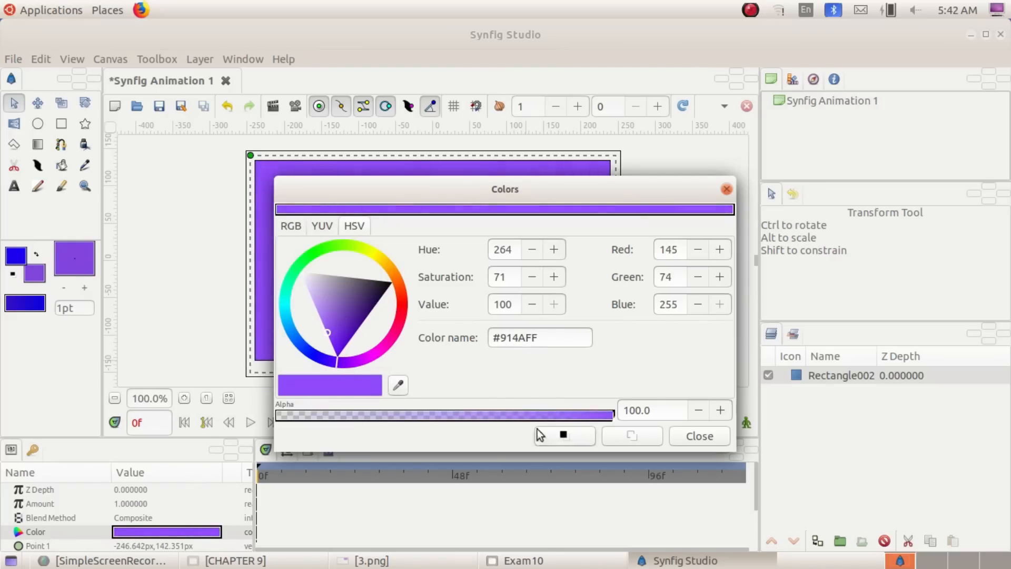
{"action": "left_click", "coordinate": [726, 188]}
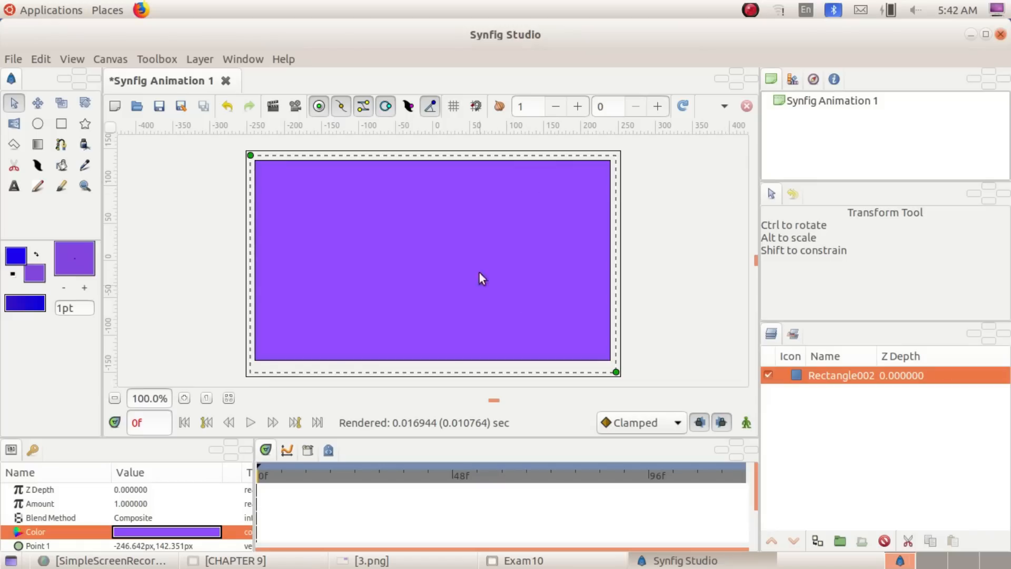
{"action": "left_click", "coordinate": [678, 253]}
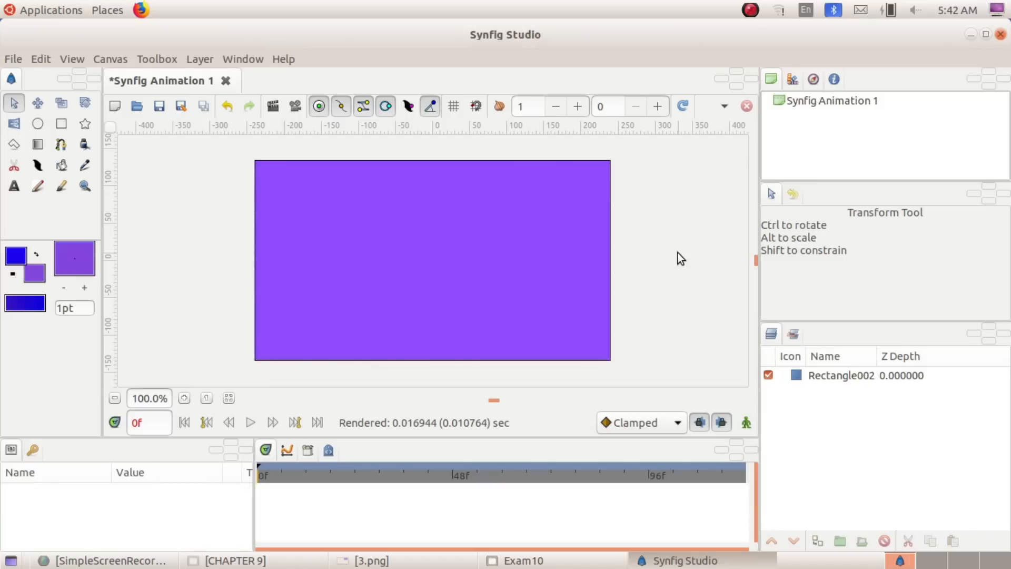
Check the required banner image in the question 3.png, and import sfd.png from the Images10 folder in Home
{"action": "left_click", "coordinate": [372, 560]}
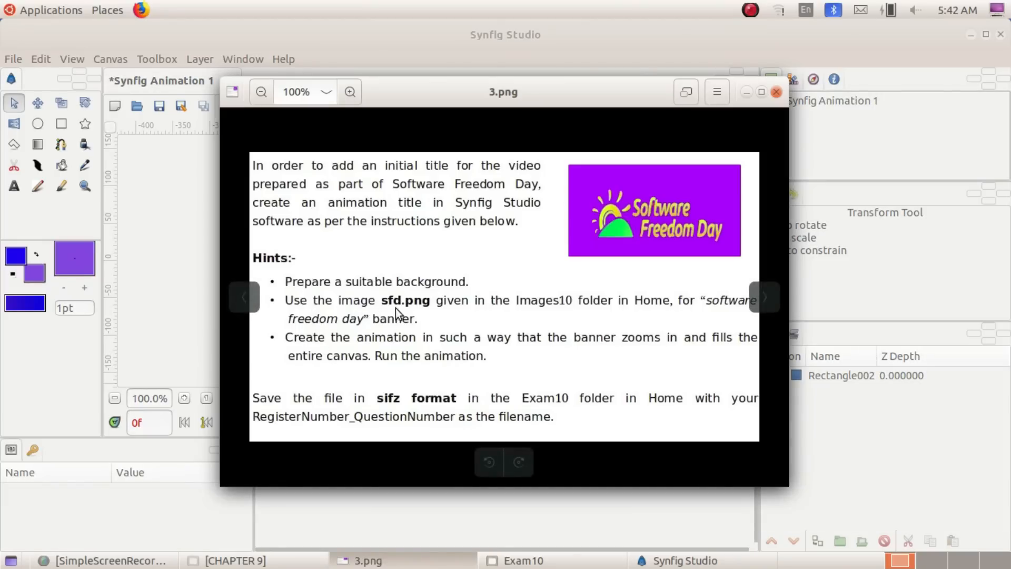
{"action": "left_click", "coordinate": [750, 85]}
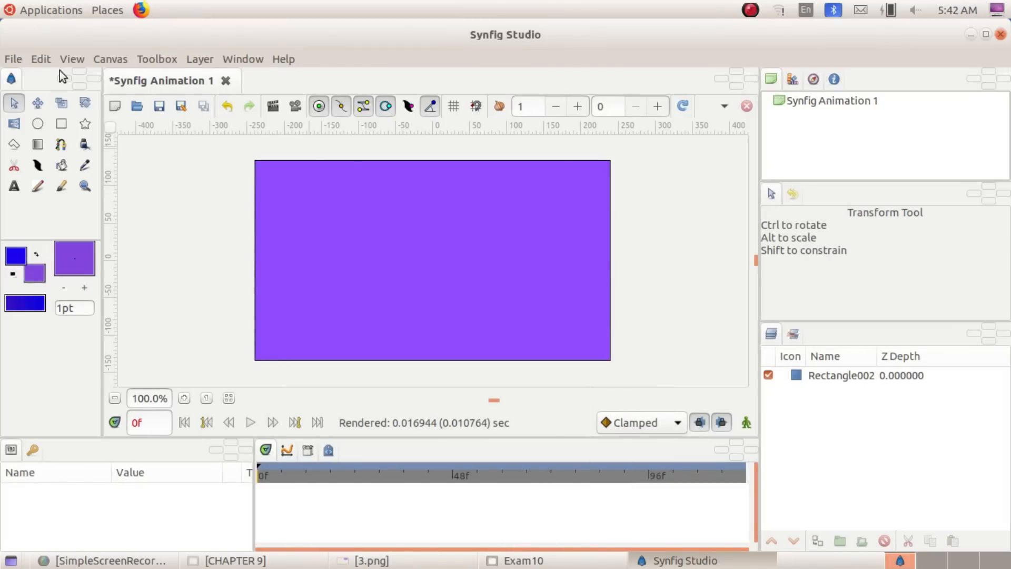
{"action": "left_click", "coordinate": [12, 60]}
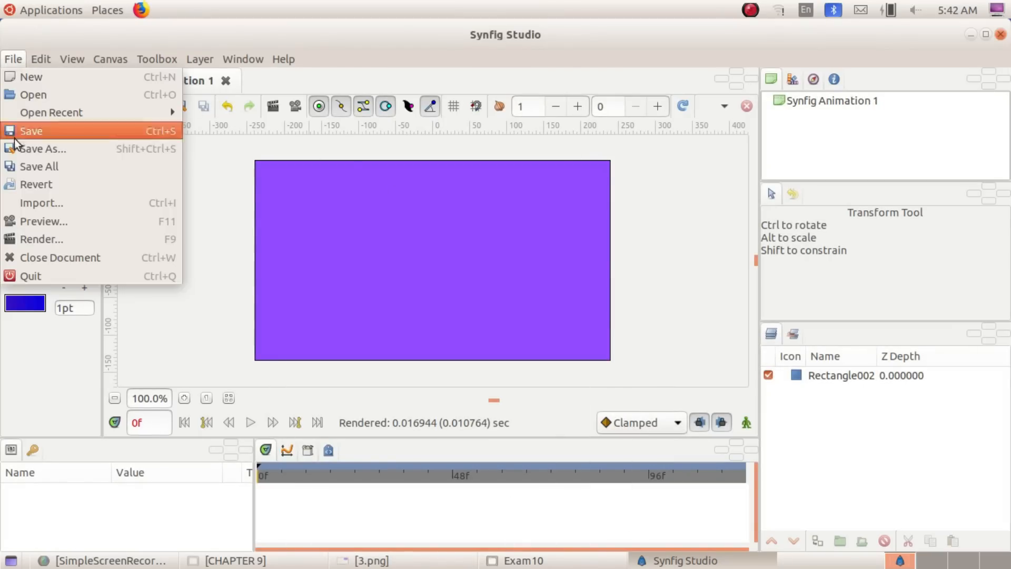
{"action": "left_click", "coordinate": [87, 202]}
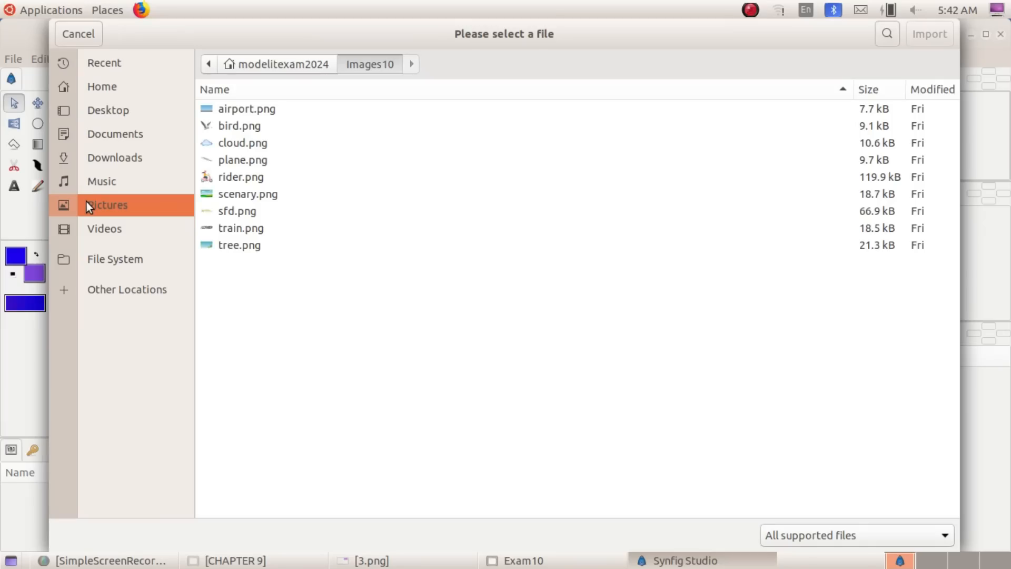
{"action": "left_click", "coordinate": [102, 90]}
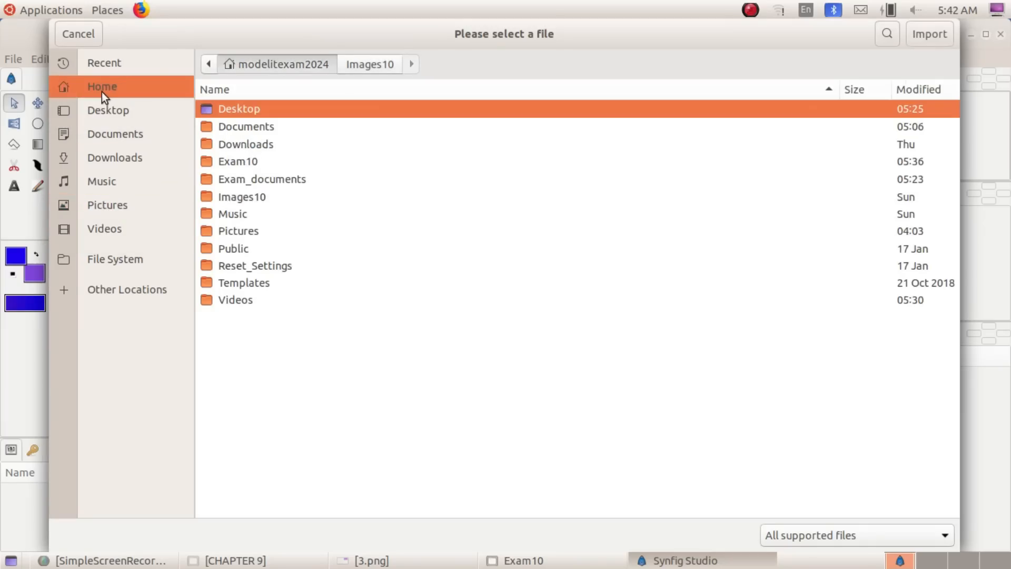
{"action": "double_click", "coordinate": [249, 199]}
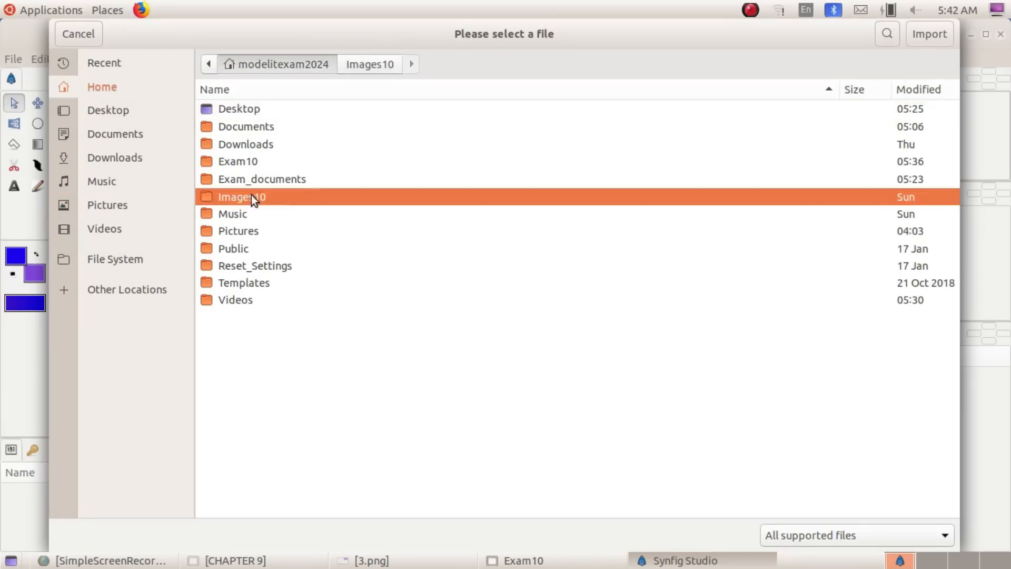
{"action": "left_click", "coordinate": [252, 210]}
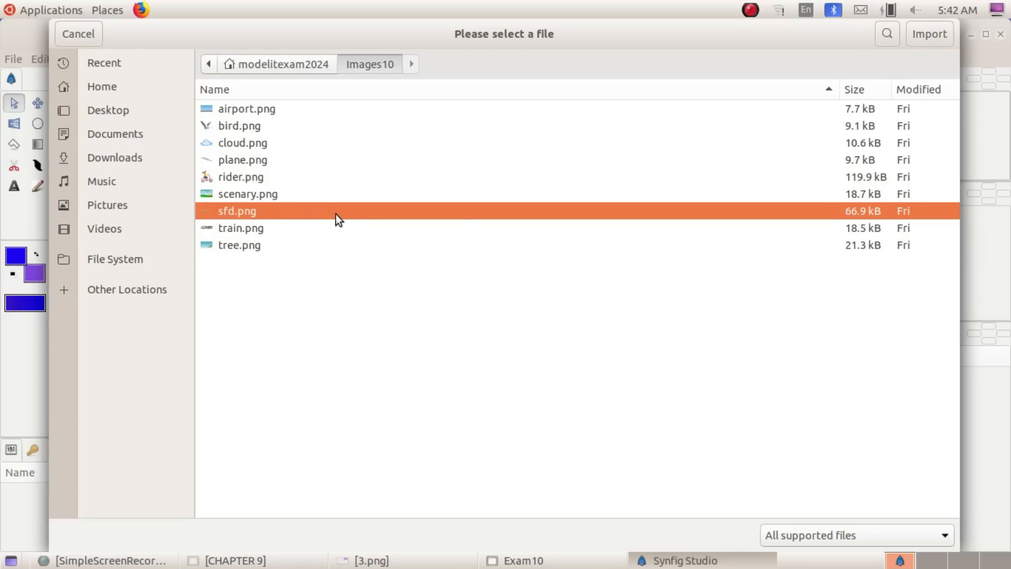
{"action": "double_click", "coordinate": [280, 204]}
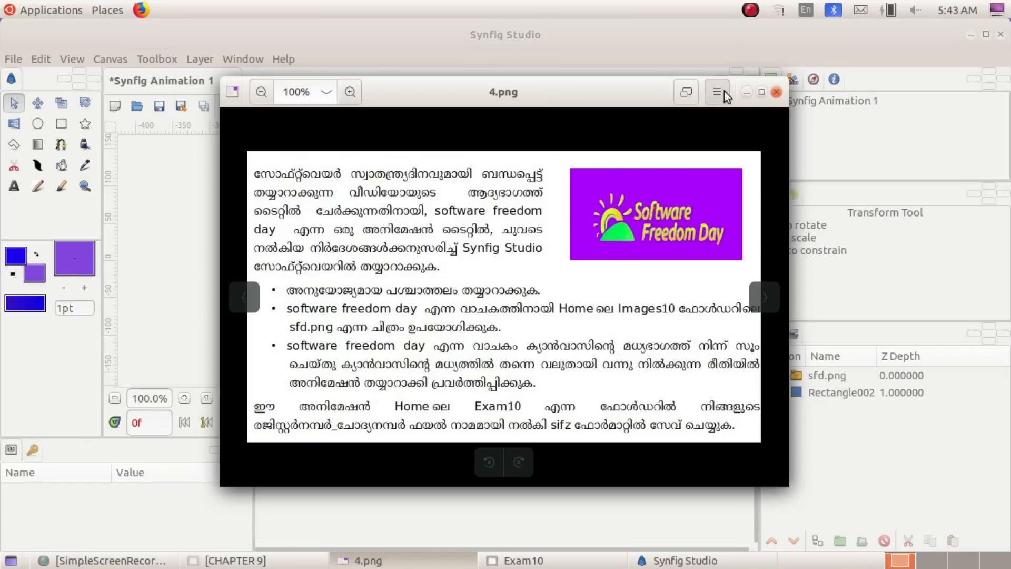
Put the question image away and shrink the sfd.png banner to about a third of the canvas width, keeping it centred
{"action": "left_click", "coordinate": [745, 94]}
{"action": "left_click", "coordinate": [457, 253]}
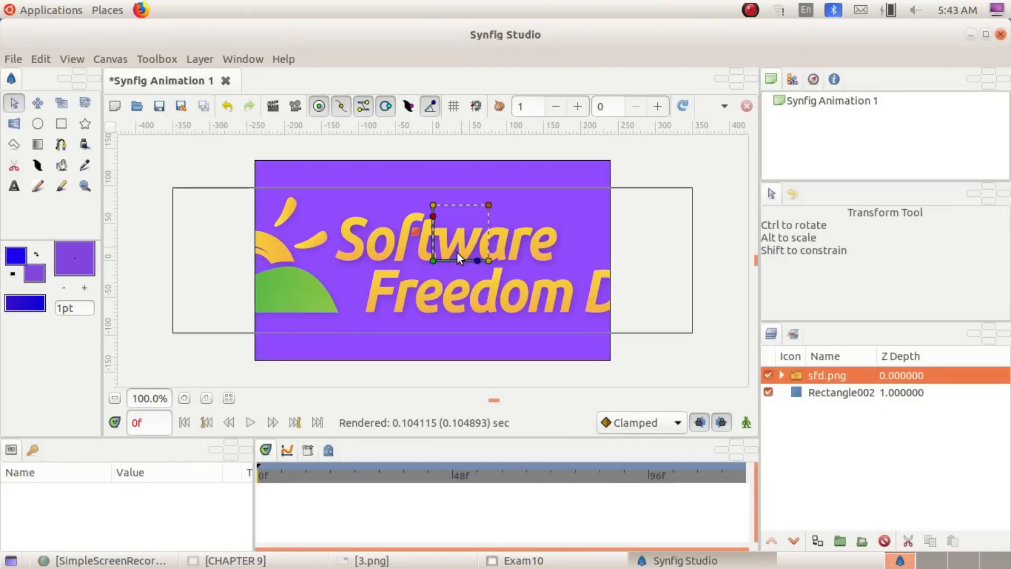
{"action": "left_click_drag", "start_coordinate": [489, 205], "coordinate": [469, 224]}
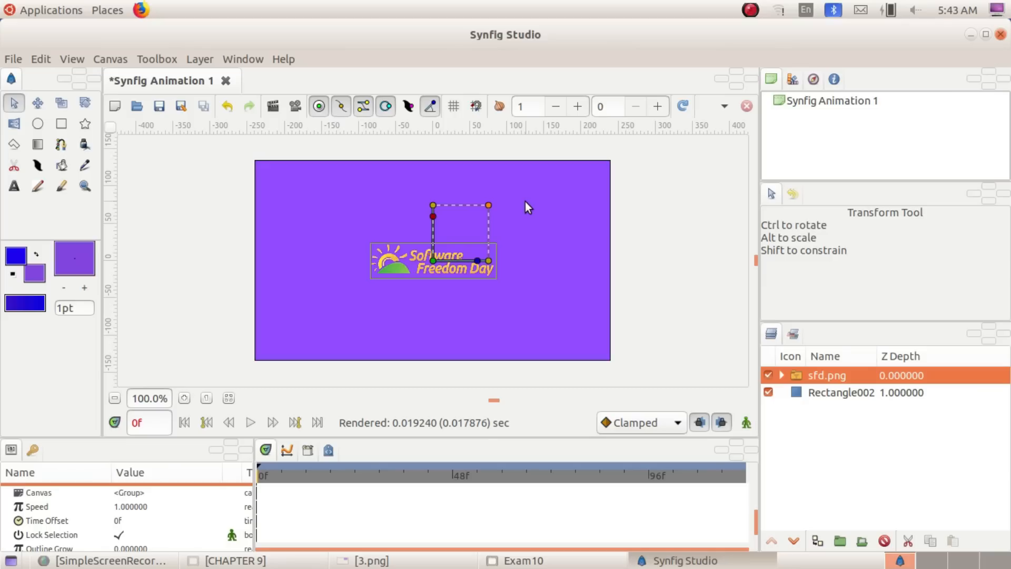
In animate editing mode at frame 120, enlarge the sfd.png banner to the full canvas width, and leave the mode
{"action": "left_click", "coordinate": [741, 426]}
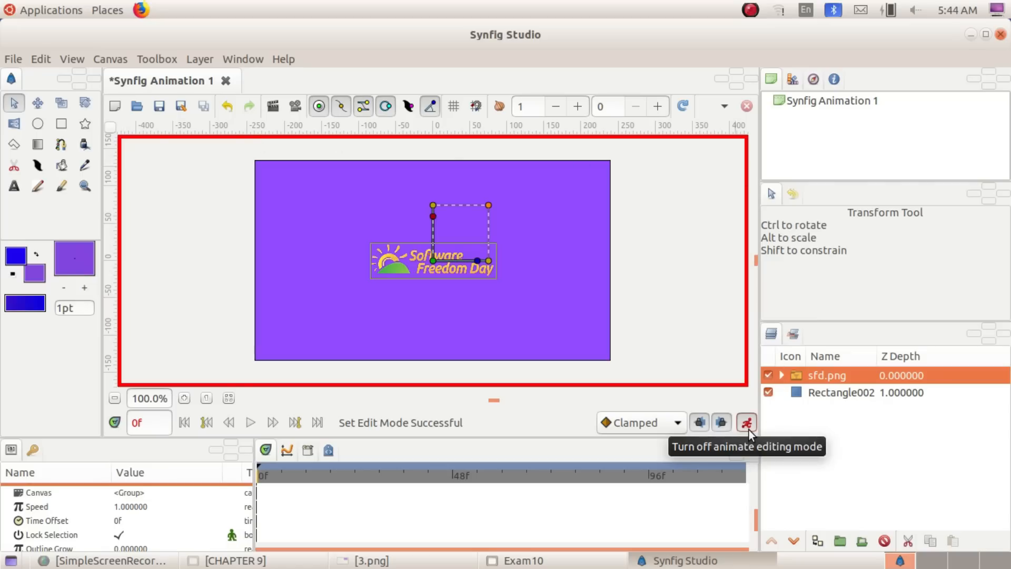
{"action": "left_click", "coordinate": [136, 425]}
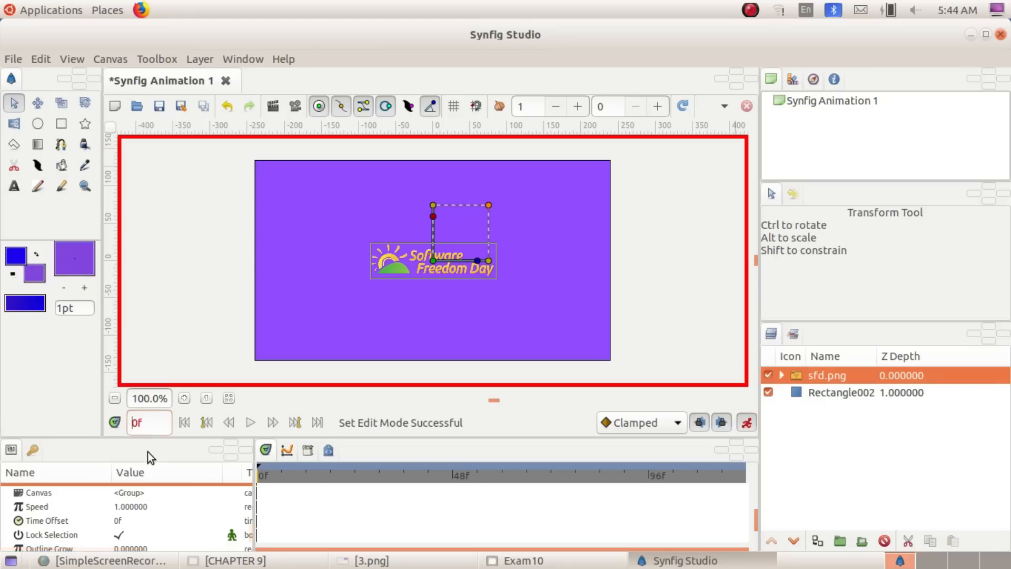
{"action": "type", "text": "12"}
{"action": "left_click_drag", "start_coordinate": [488, 203], "coordinate": [535, 175]}
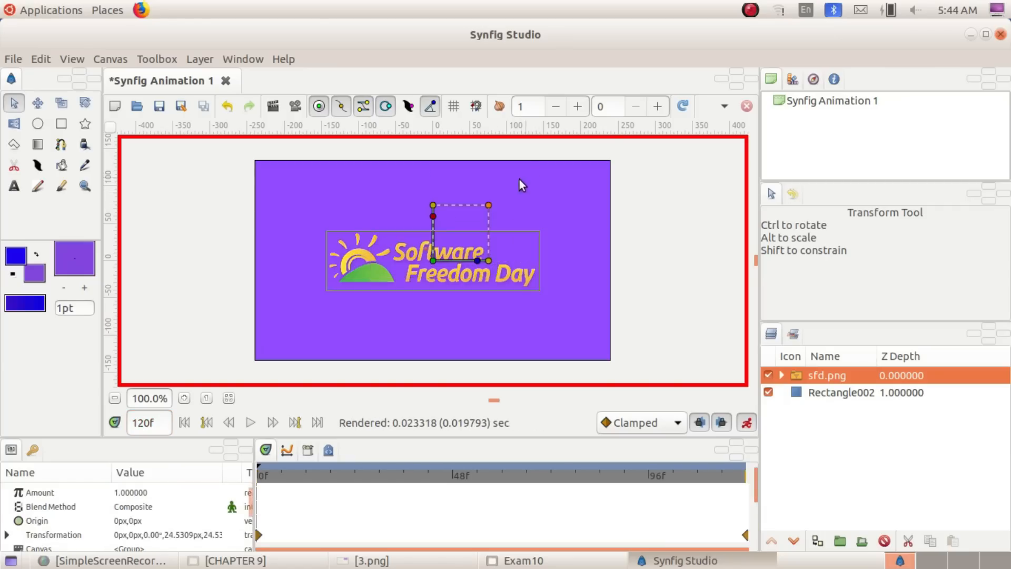
{"action": "left_click_drag", "start_coordinate": [484, 210], "coordinate": [535, 177]}
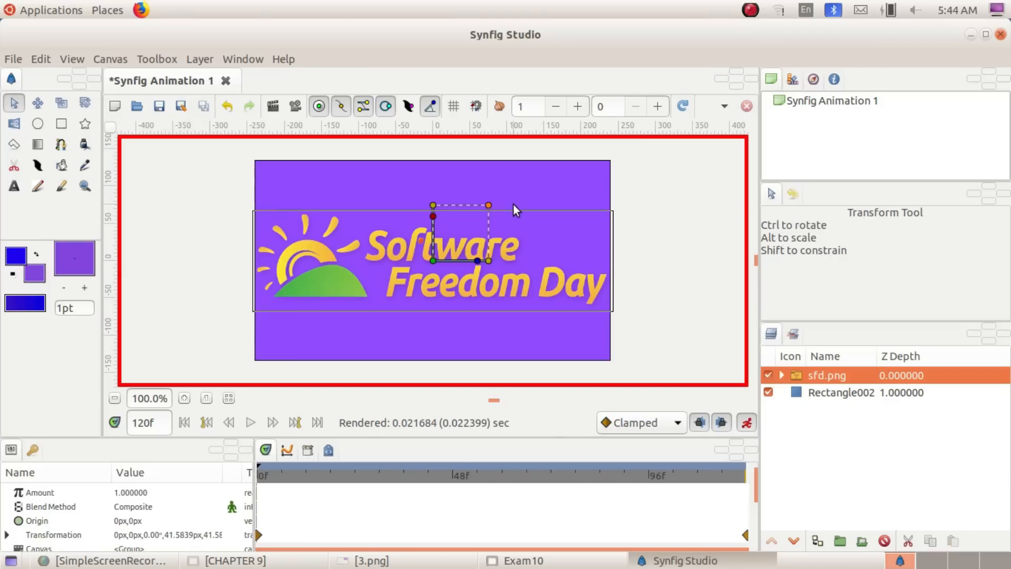
{"action": "left_click", "coordinate": [746, 422]}
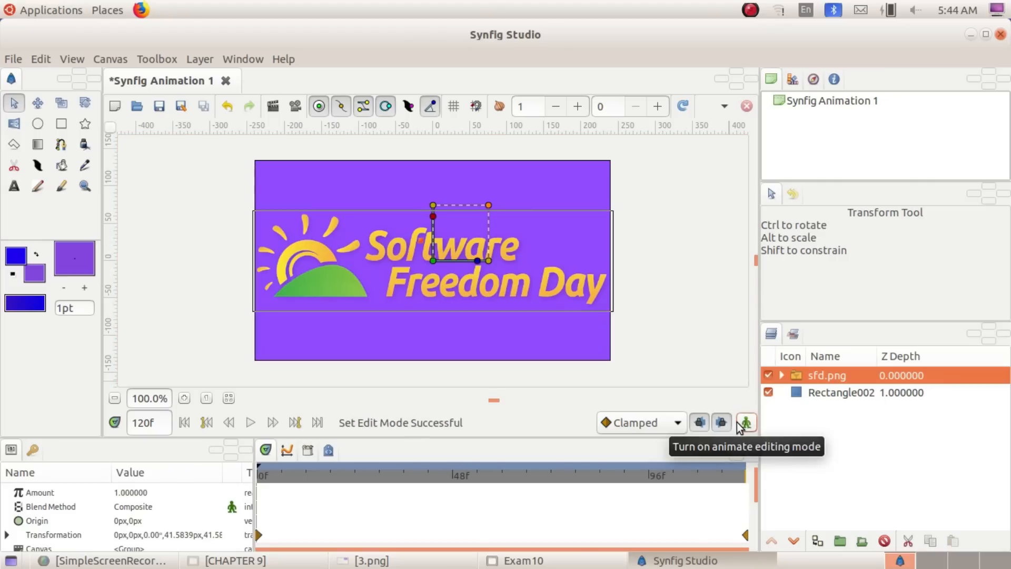
{"action": "left_click", "coordinate": [651, 315]}
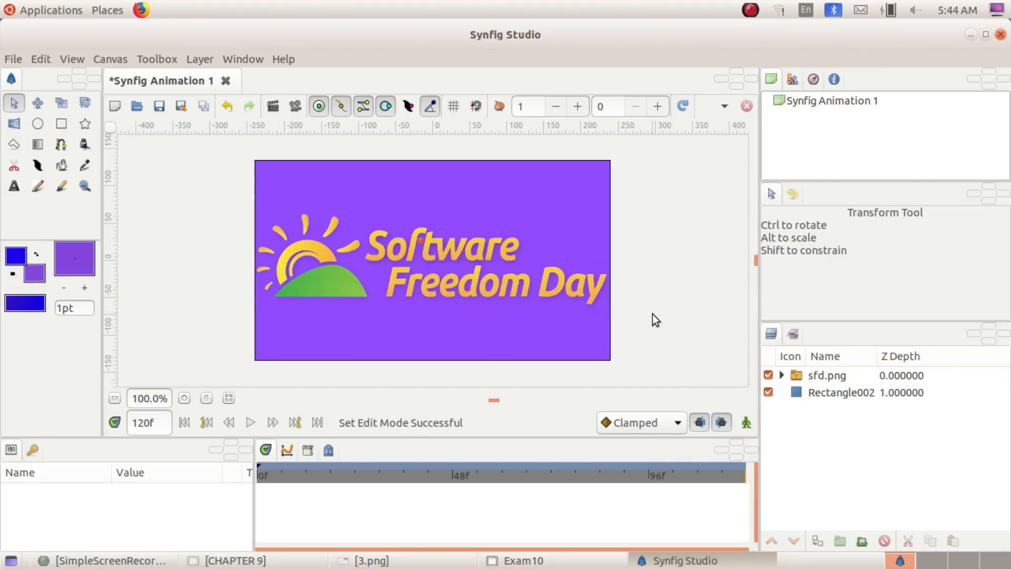
Play the animation from the first frame, and recheck the saving requirements in the question 3.png
{"action": "left_click", "coordinate": [213, 425]}
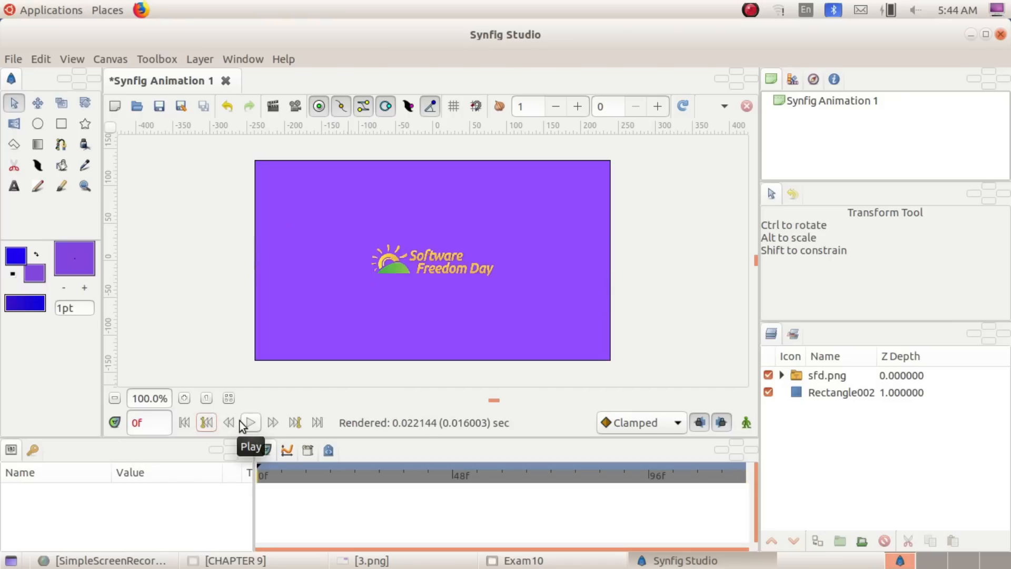
{"action": "left_click", "coordinate": [250, 423]}
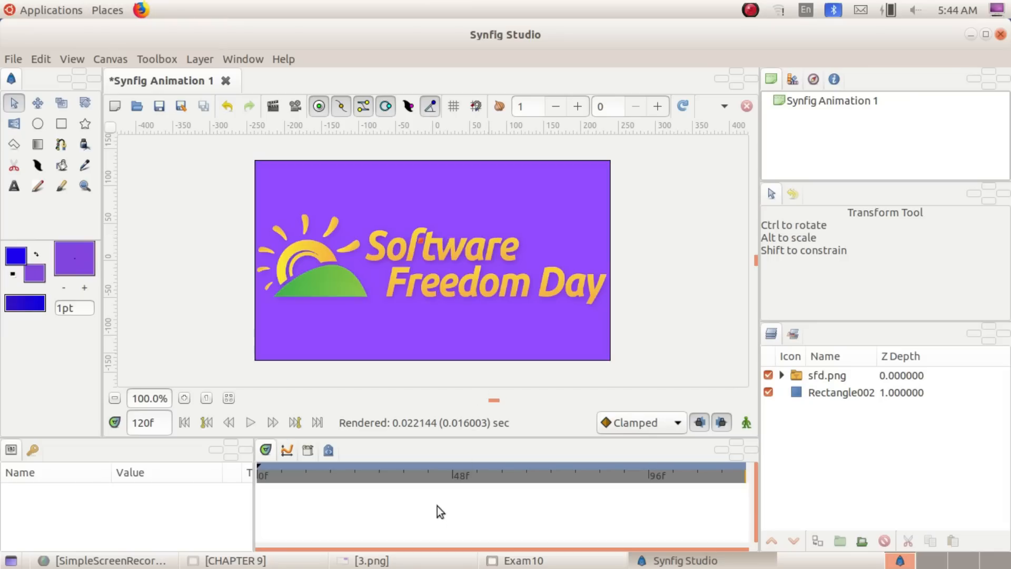
{"action": "left_click", "coordinate": [405, 560]}
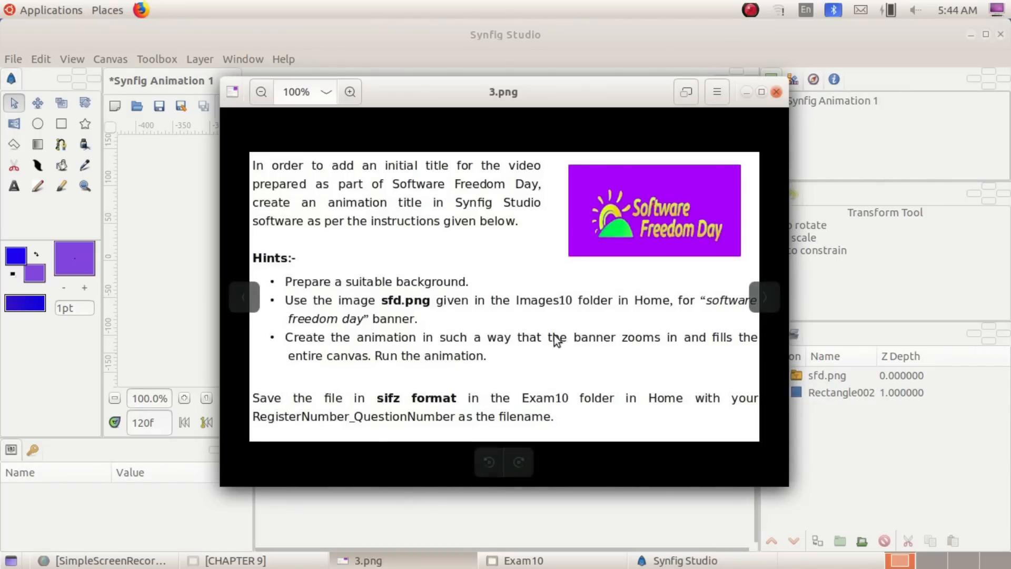
{"action": "left_click", "coordinate": [745, 93]}
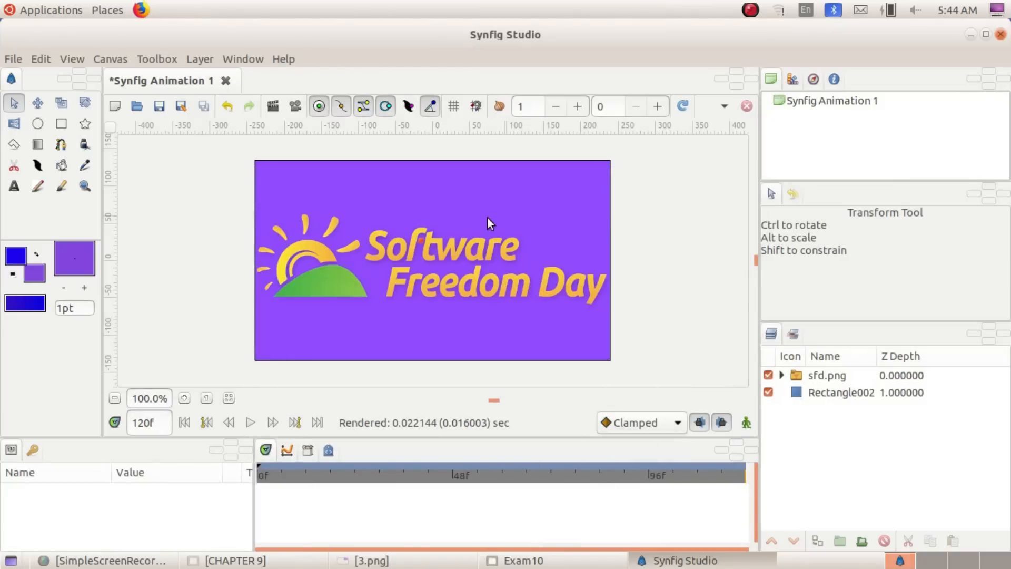
Start saving the animation and choose the Exam10 folder in Home as its location
{"action": "left_click", "coordinate": [12, 59]}
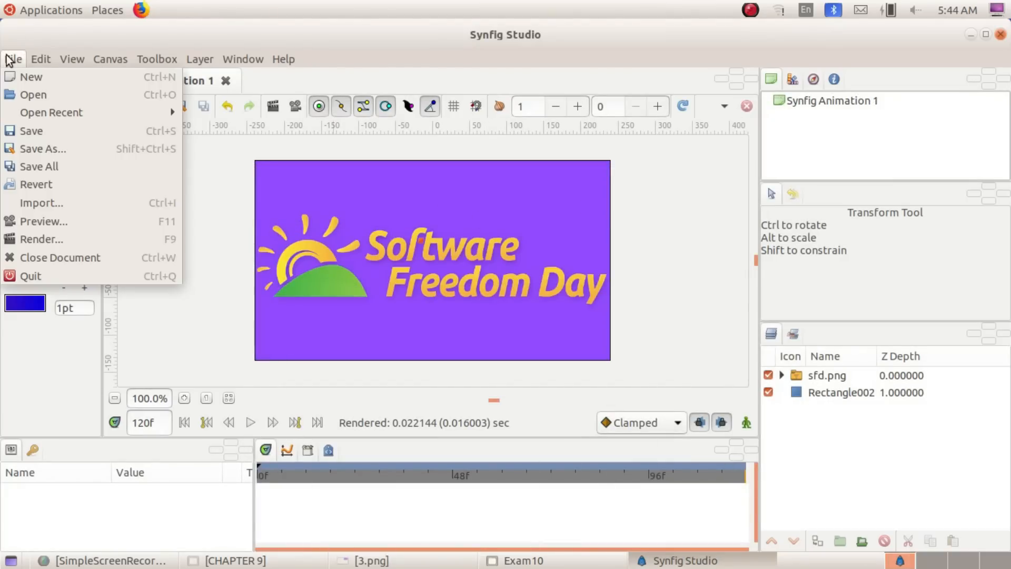
{"action": "left_click", "coordinate": [52, 131]}
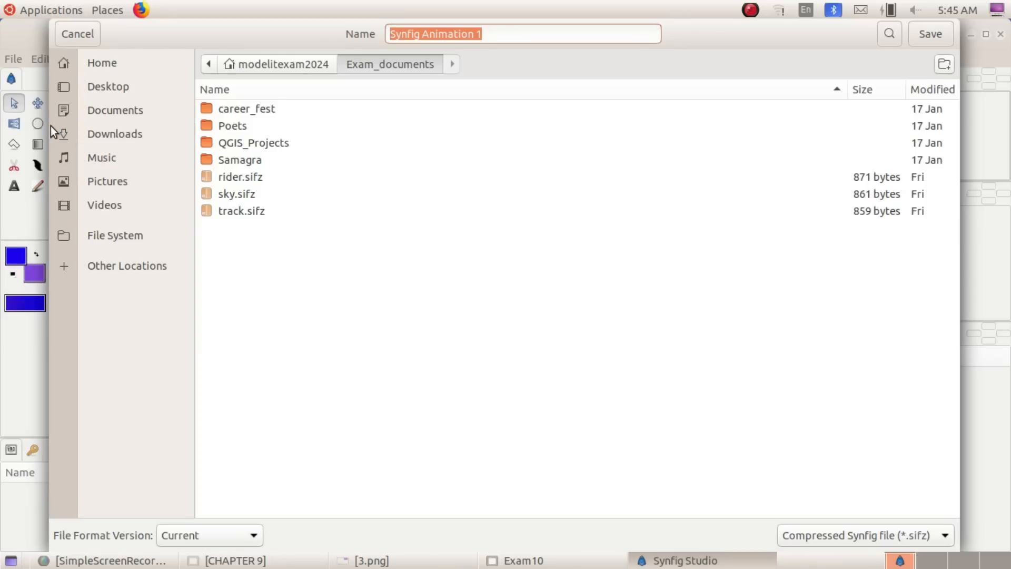
{"action": "left_click", "coordinate": [101, 67]}
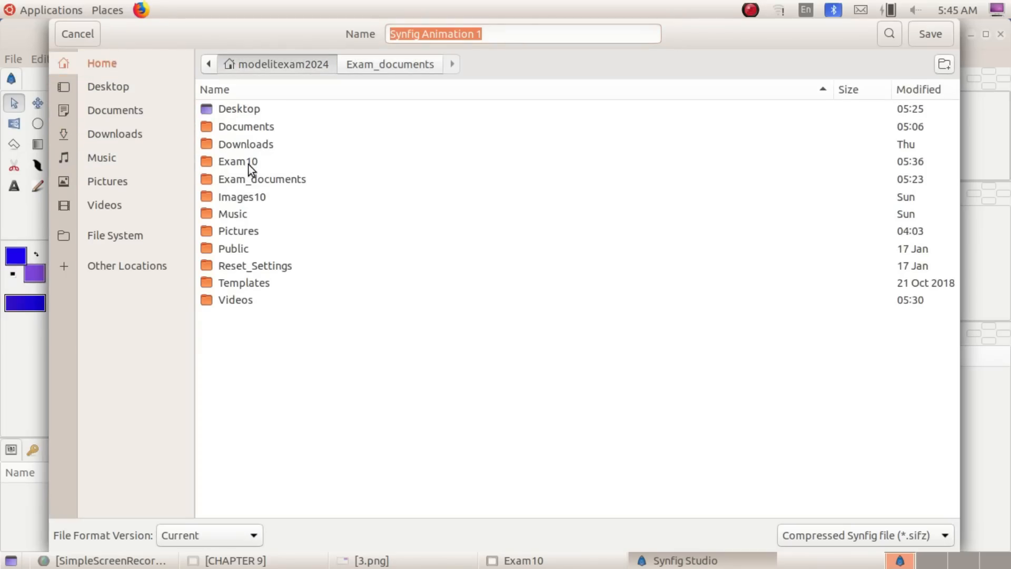
{"action": "double_click", "coordinate": [248, 164]}
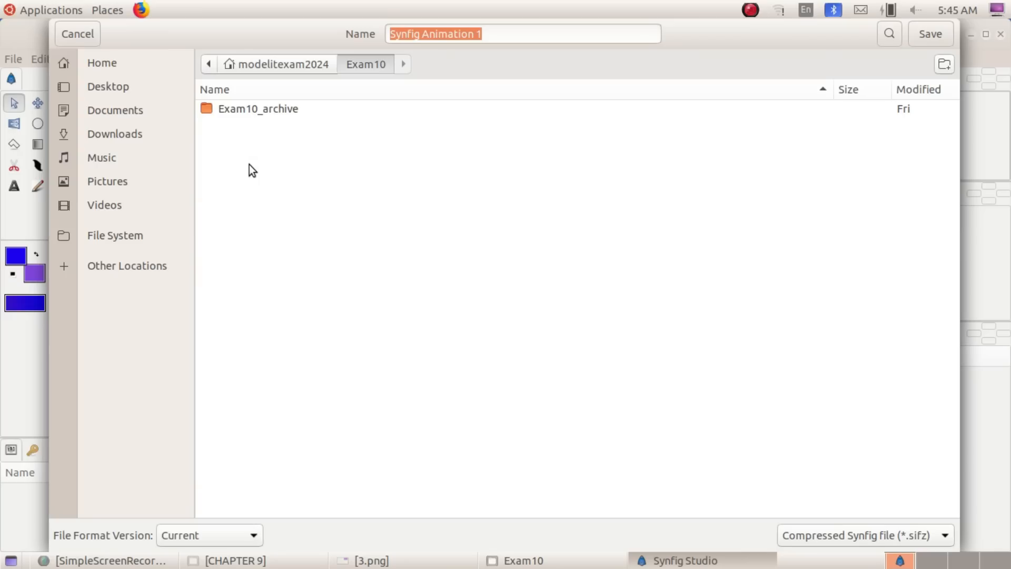
Name the file 123456_4 in place of the default name, and save it in the compressed Synfig format (sifz)
{"action": "left_click", "coordinate": [504, 32]}
{"action": "key", "text": "BackSpace"}
{"action": "key", "text": "BackSpace"}
{"action": "key", "text": "BackSpace"}
{"action": "key", "text": "BackSpace"}
{"action": "key", "text": "BackSpace"}
{"action": "key", "text": "BackSpace"}
{"action": "key", "text": "BackSpace"}
{"action": "key", "text": "BackSpace"}
{"action": "key", "text": "BackSpace"}
{"action": "key", "text": "BackSpace"}
{"action": "key", "text": "BackSpace"}
{"action": "key", "text": "BackSpace"}
{"action": "key", "text": "BackSpace"}
{"action": "key", "text": "BackSpace"}
{"action": "key", "text": "BackSpace"}
{"action": "key", "text": "BackSpace"}
{"action": "key", "text": "BackSpace"}
{"action": "key", "text": "BackSpace"}
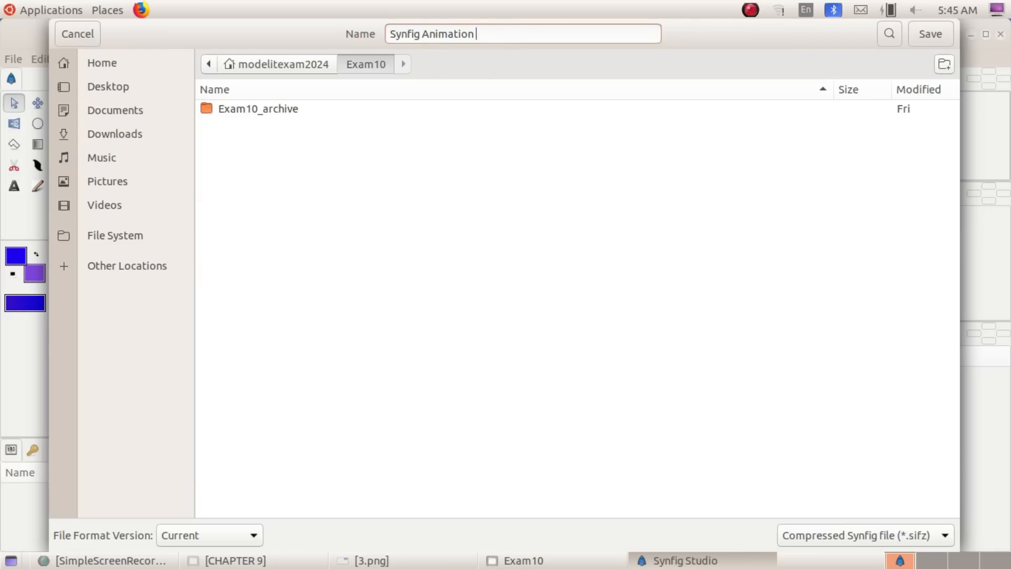
{"action": "type", "text": "123"}
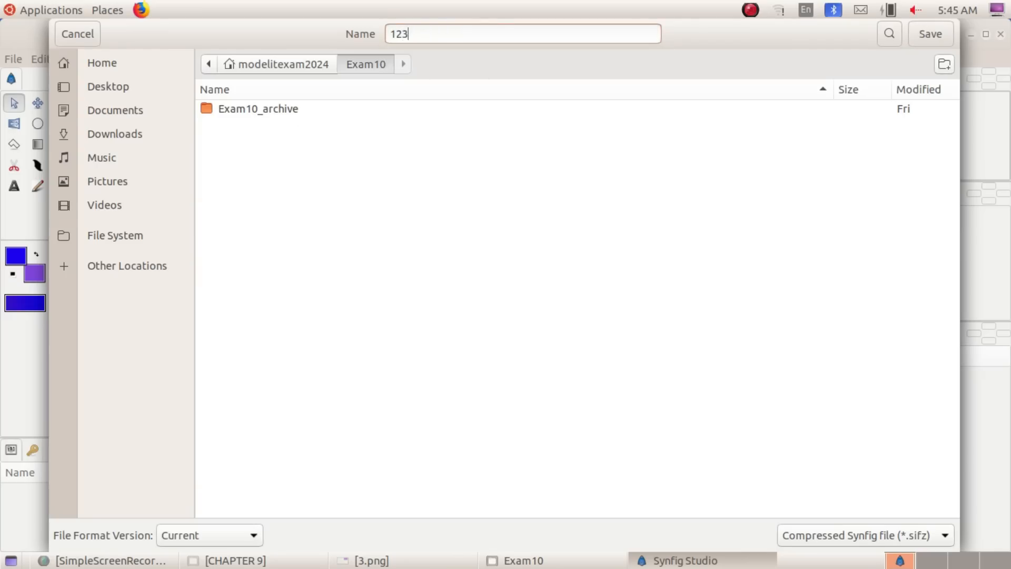
{"action": "type", "text": "456_4"}
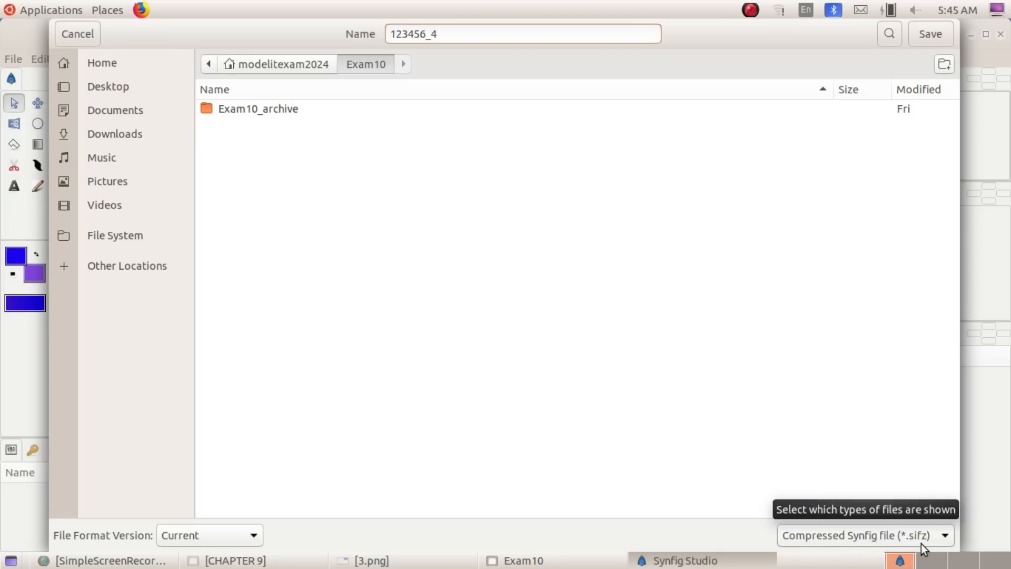
{"action": "left_click", "coordinate": [925, 44]}
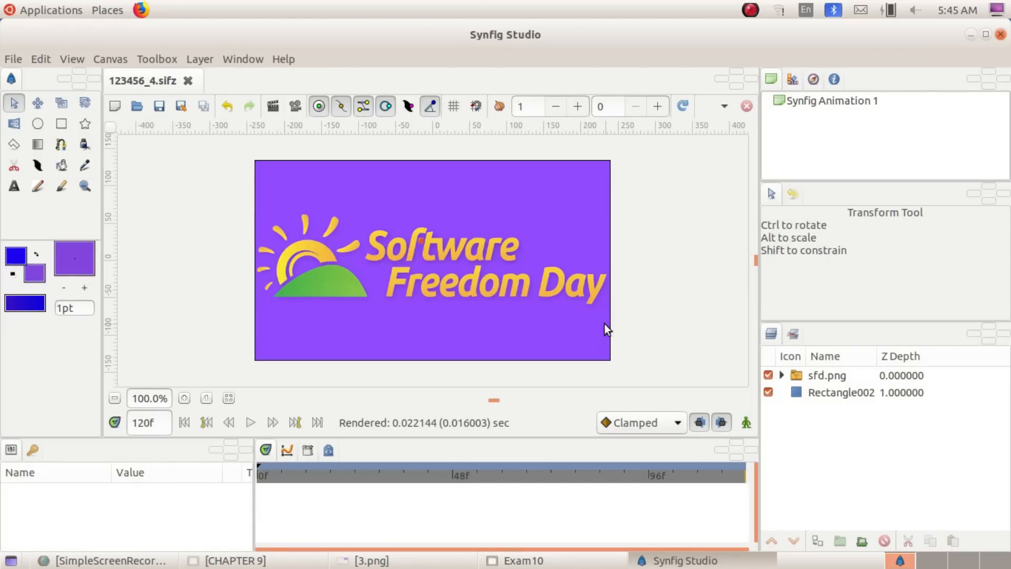
Read the train animation question in the image viewer, comparing its Malayalam and English versions (7.png), and leave the full-screen view
{"action": "left_click", "coordinate": [363, 559]}
{"action": "key", "text": "F11"}
{"action": "key", "text": "Right"}
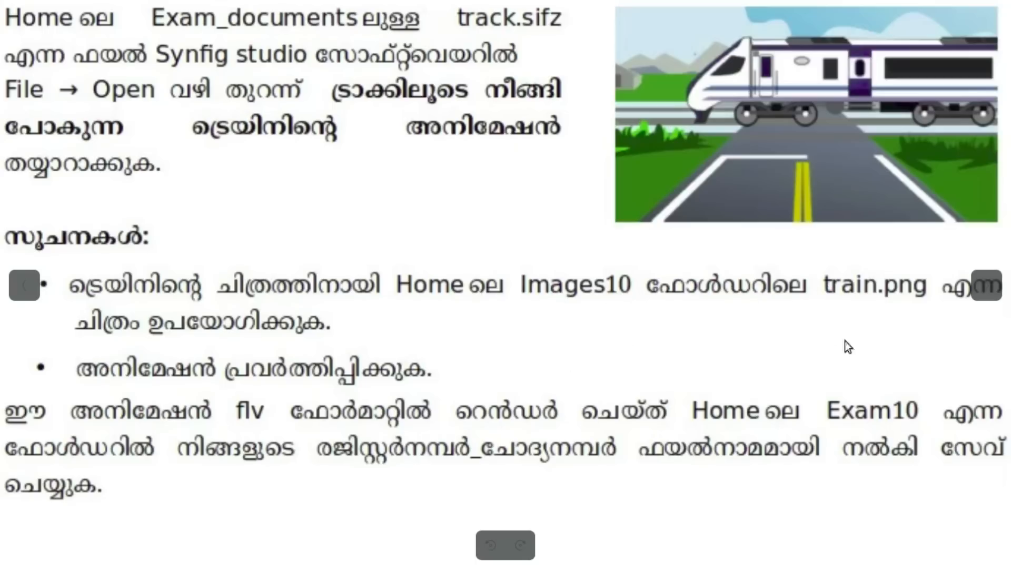
{"action": "key", "text": "Right"}
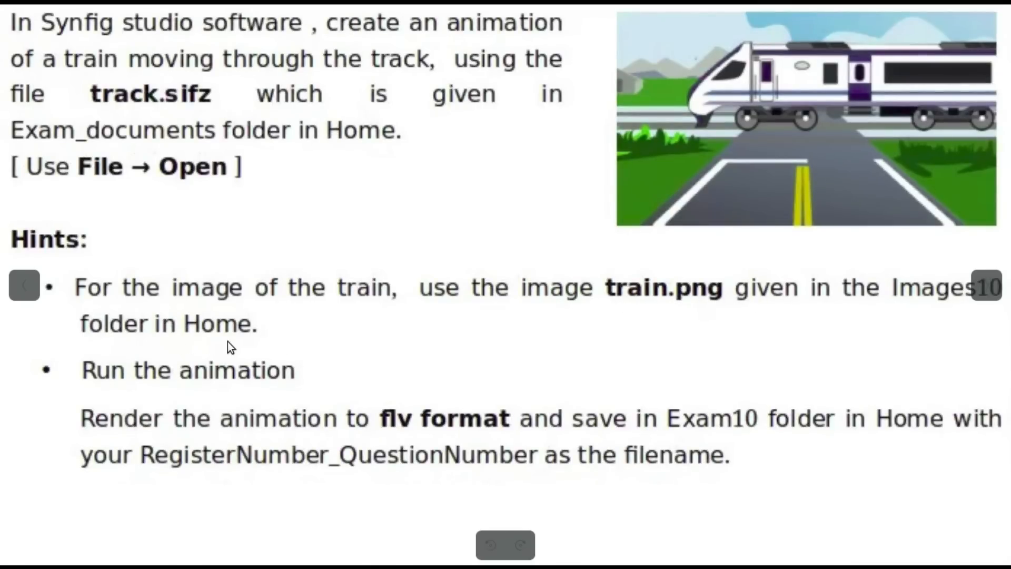
{"action": "key", "text": "Left"}
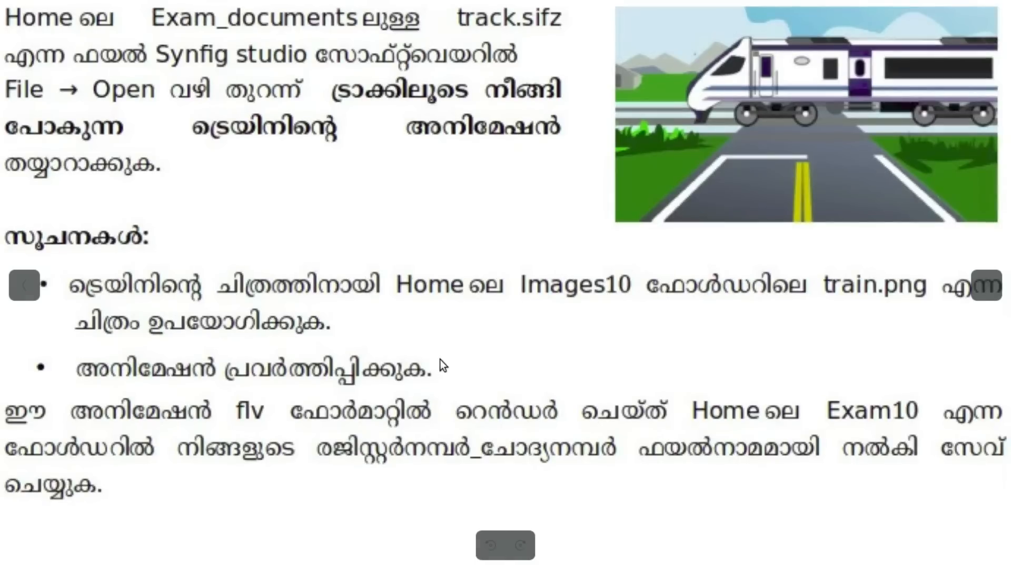
{"action": "key", "text": "Right"}
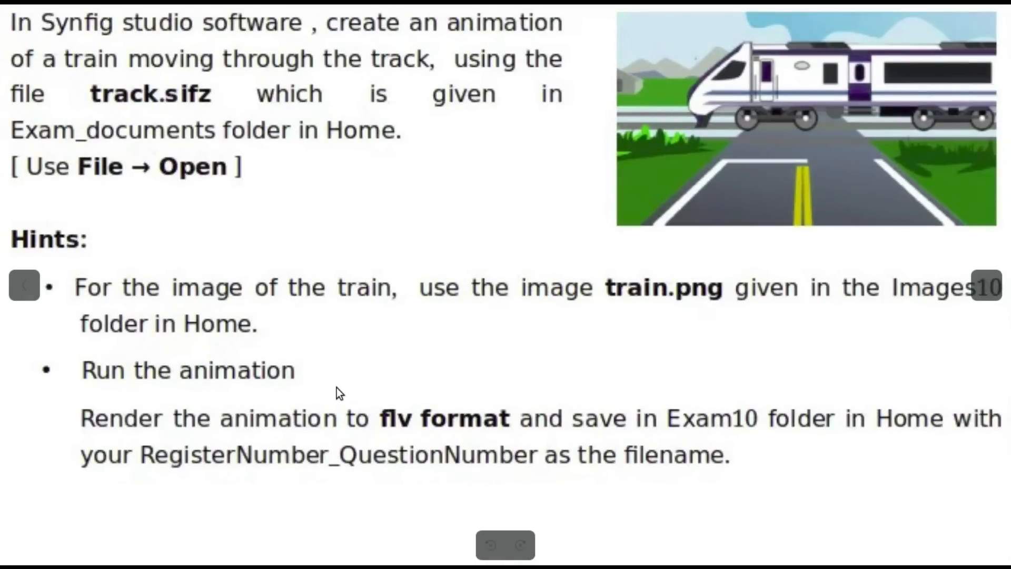
{"action": "key", "text": "Left"}
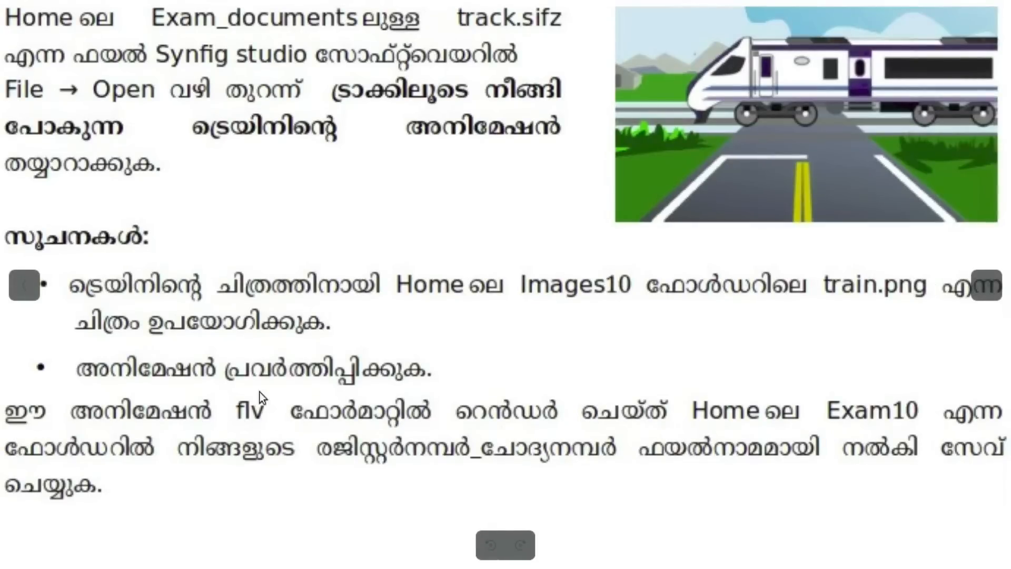
{"action": "key", "text": "Right"}
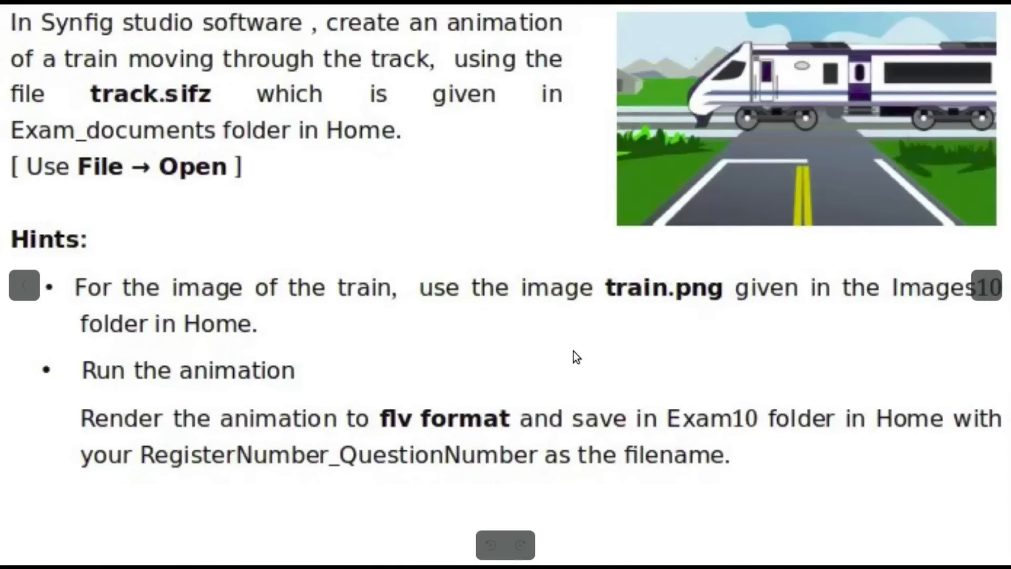
{"action": "key", "text": "Escape"}
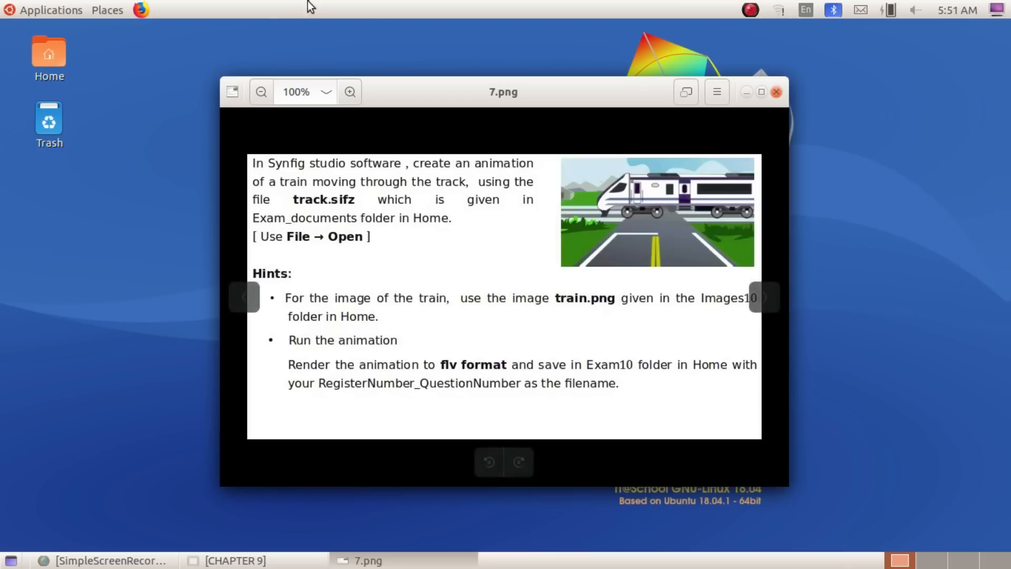
Start Synfig Studio, and recheck the name and folder of the required file in the question 7.png
{"action": "left_click", "coordinate": [46, 11]}
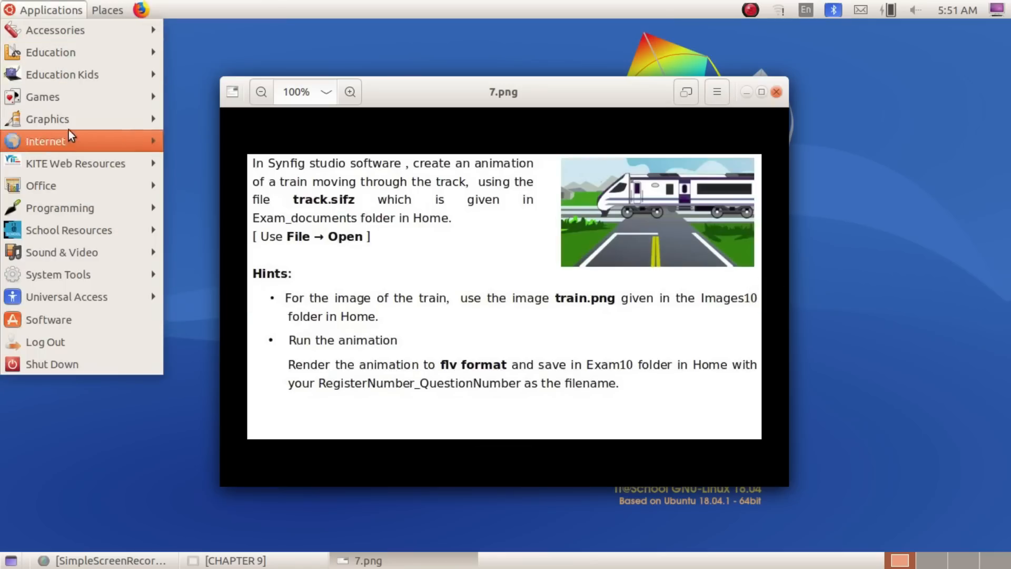
{"action": "mouse_move", "coordinate": [78, 117]}
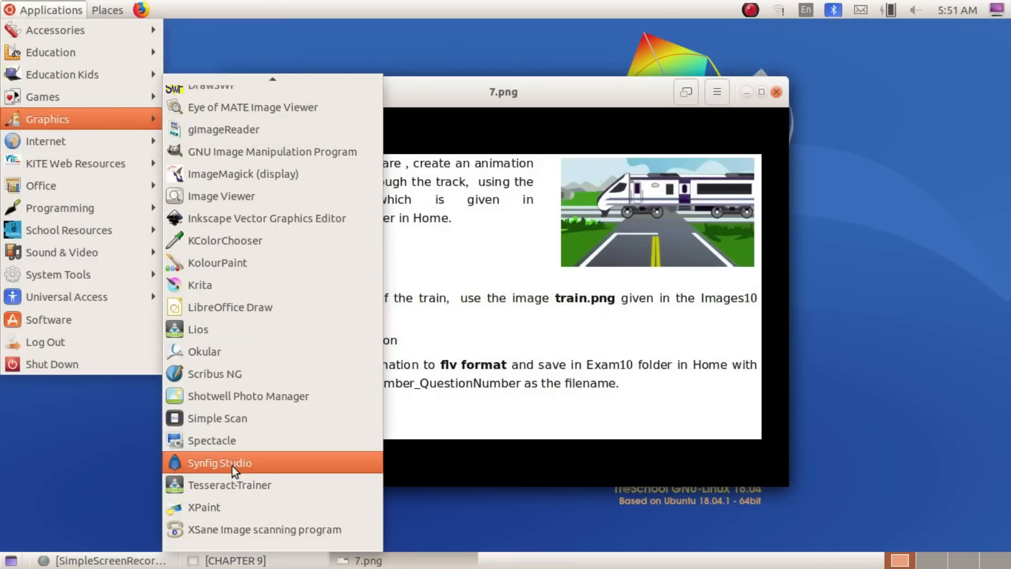
{"action": "left_click", "coordinate": [271, 466]}
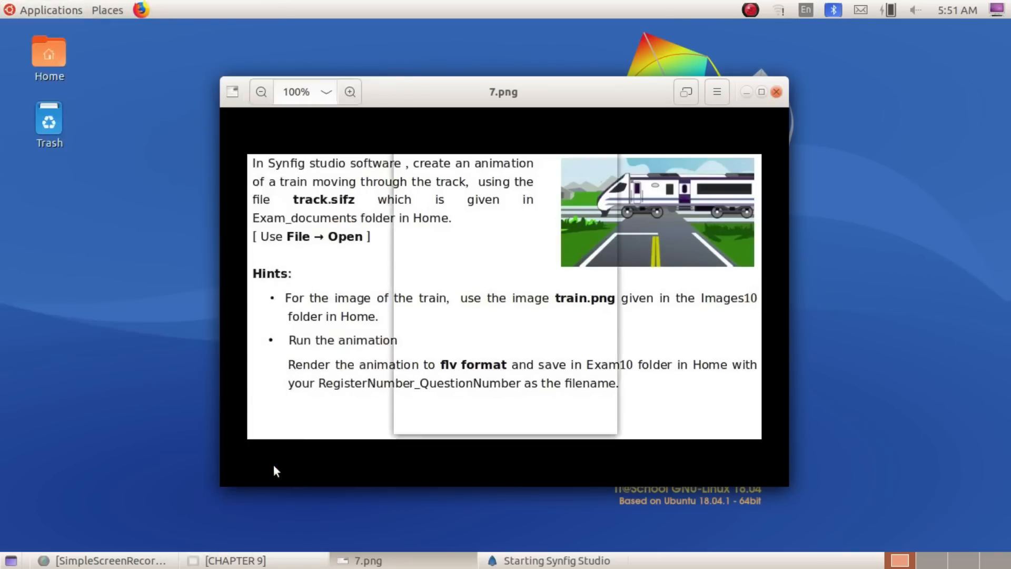
{"action": "left_click", "coordinate": [364, 560]}
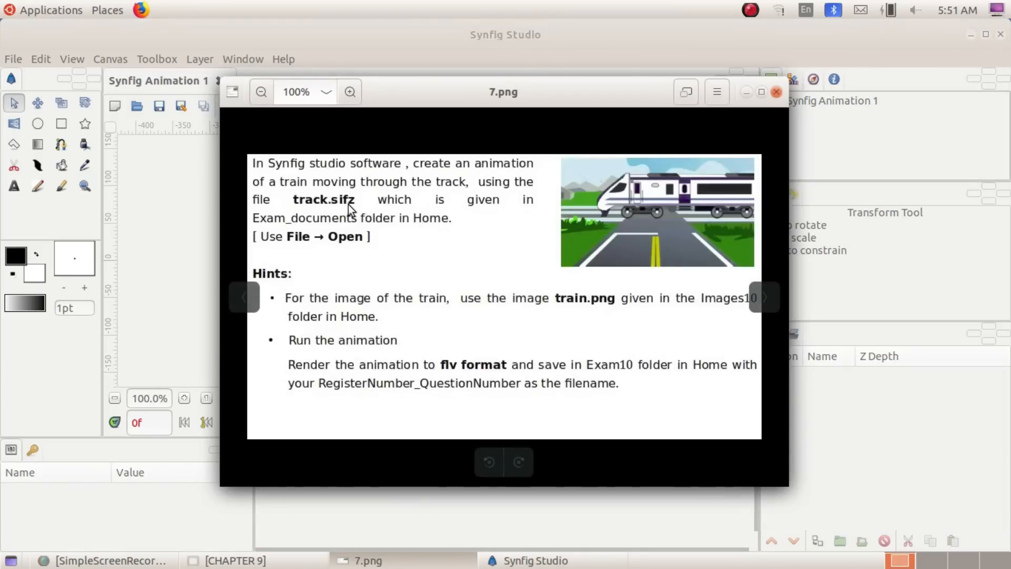
{"action": "left_click", "coordinate": [747, 91]}
Open the file track.sifz from the Exam_documents folder in Home
{"action": "left_click", "coordinate": [13, 59]}
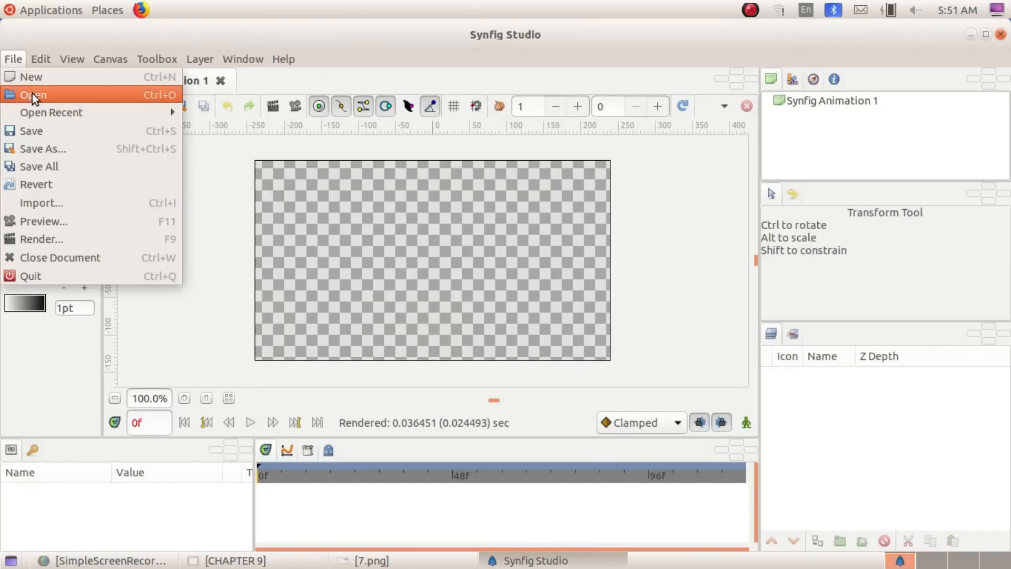
{"action": "left_click", "coordinate": [54, 92]}
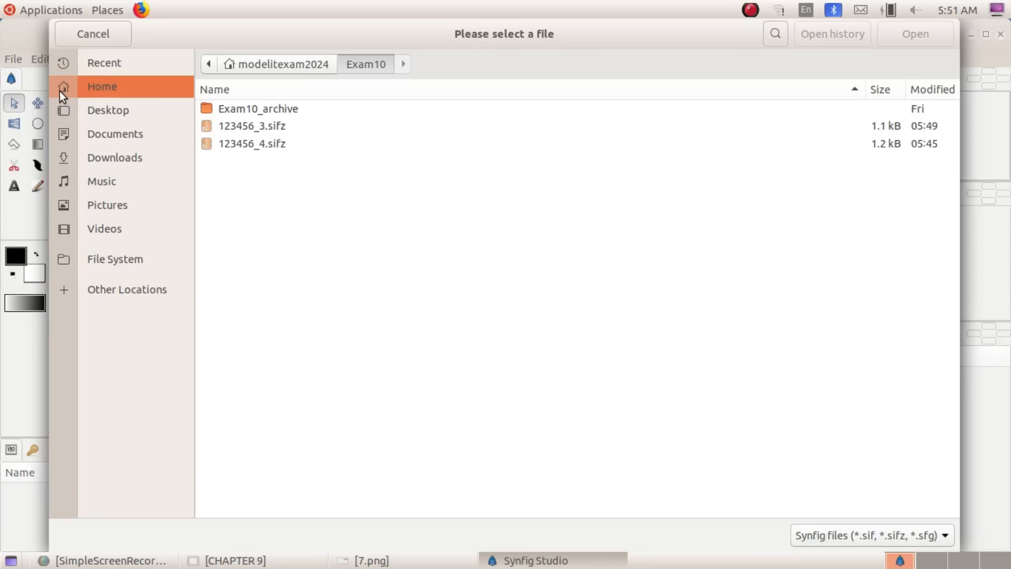
{"action": "left_click", "coordinate": [89, 84]}
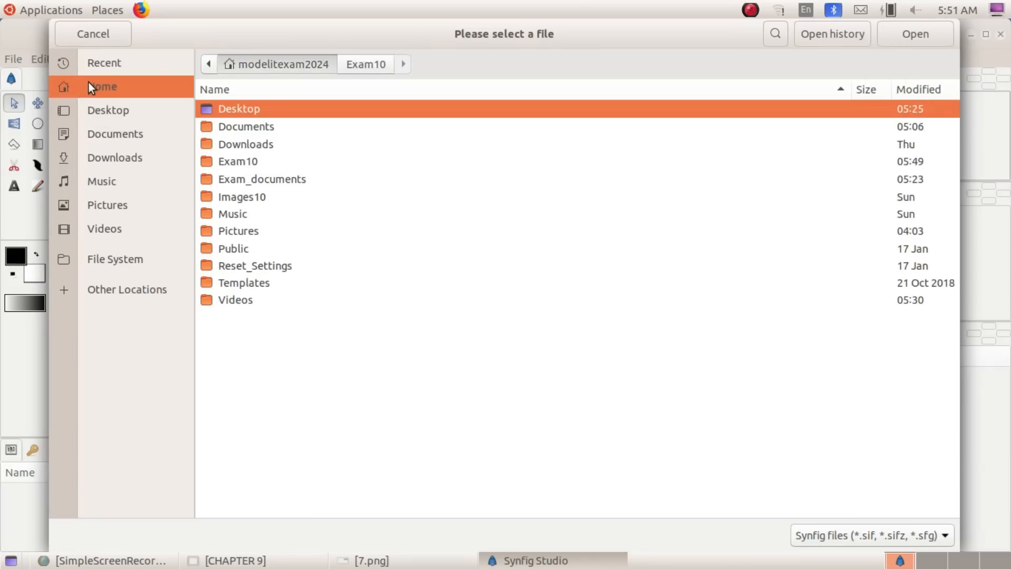
{"action": "double_click", "coordinate": [292, 179]}
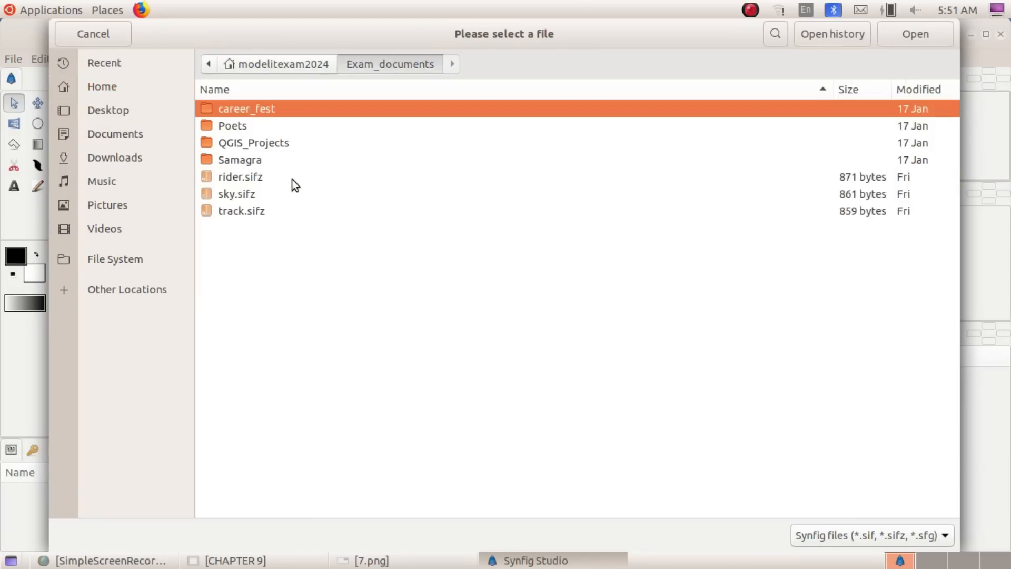
{"action": "left_click", "coordinate": [261, 210]}
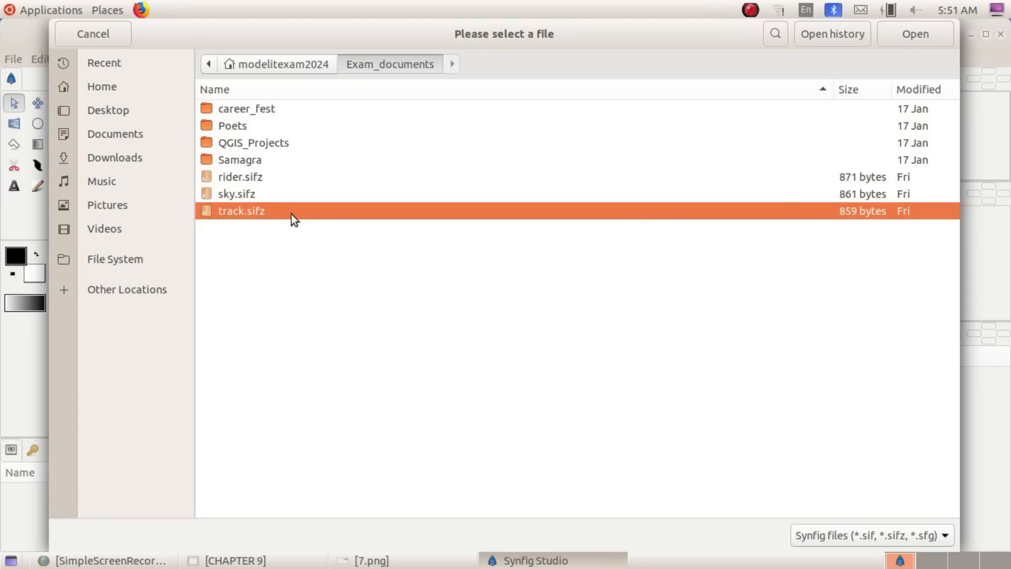
{"action": "left_click", "coordinate": [927, 36]}
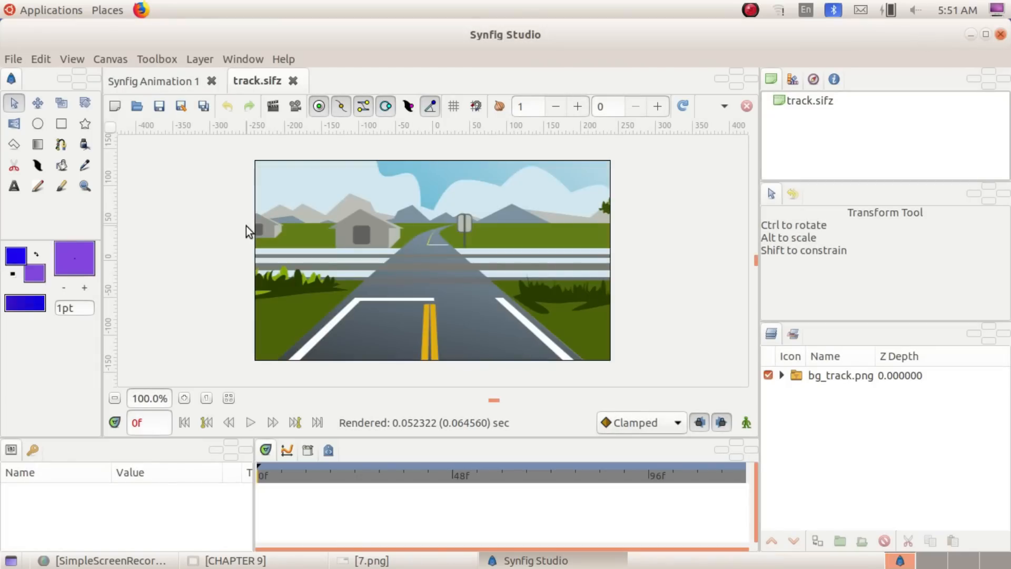
Import train.png from Images10 in Home, as question 7.png asks, and move it onto the track at the canvas's right edge, about 374 px, 43 px
{"action": "left_click", "coordinate": [369, 561]}
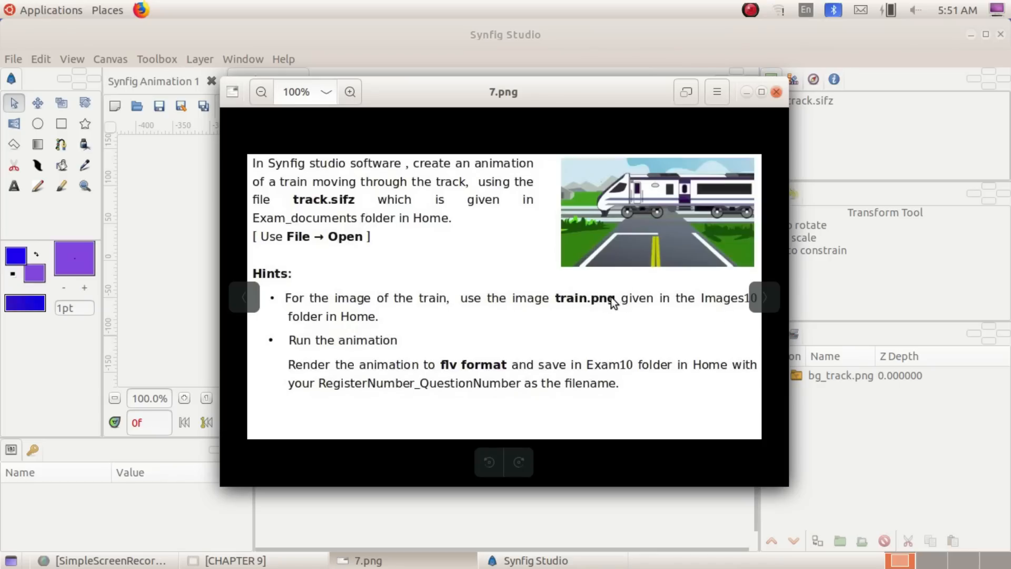
{"action": "left_click", "coordinate": [746, 93]}
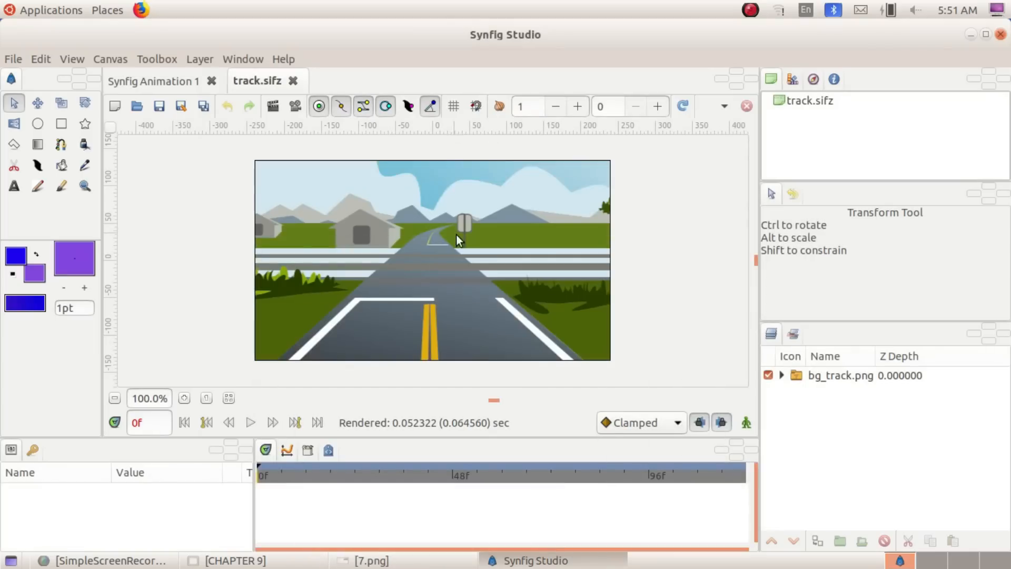
{"action": "left_click", "coordinate": [17, 57]}
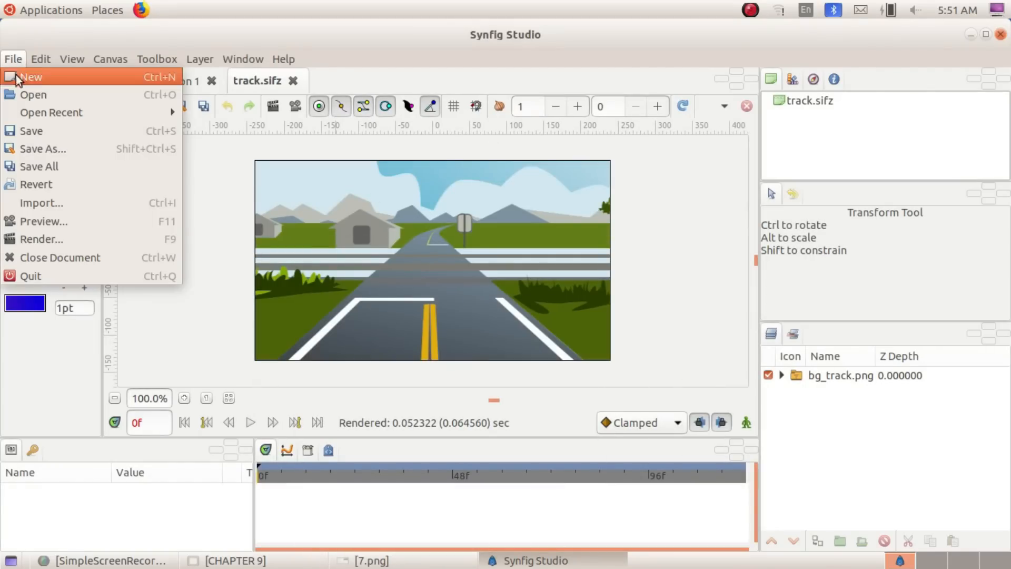
{"action": "left_click", "coordinate": [44, 202]}
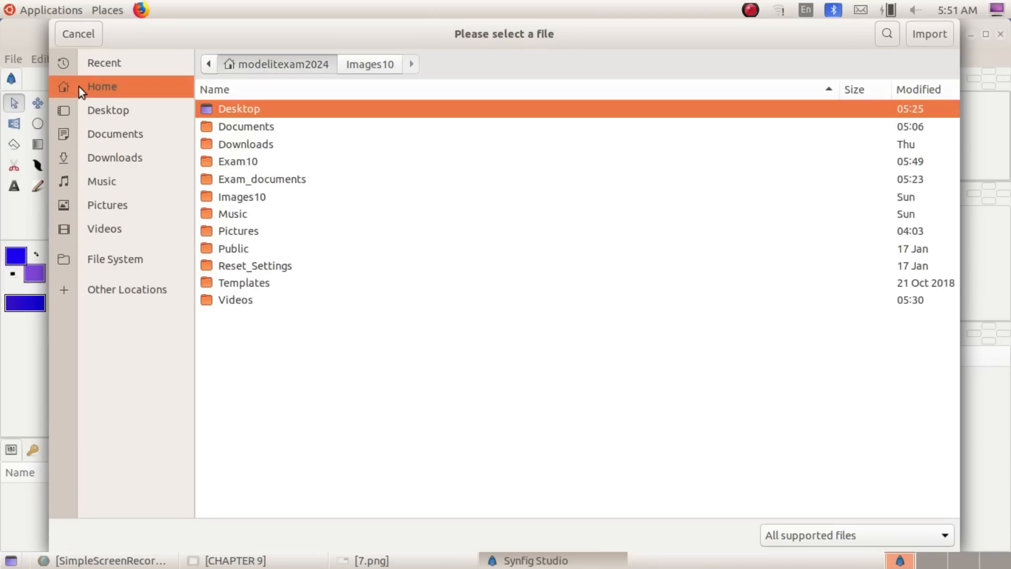
{"action": "double_click", "coordinate": [255, 198]}
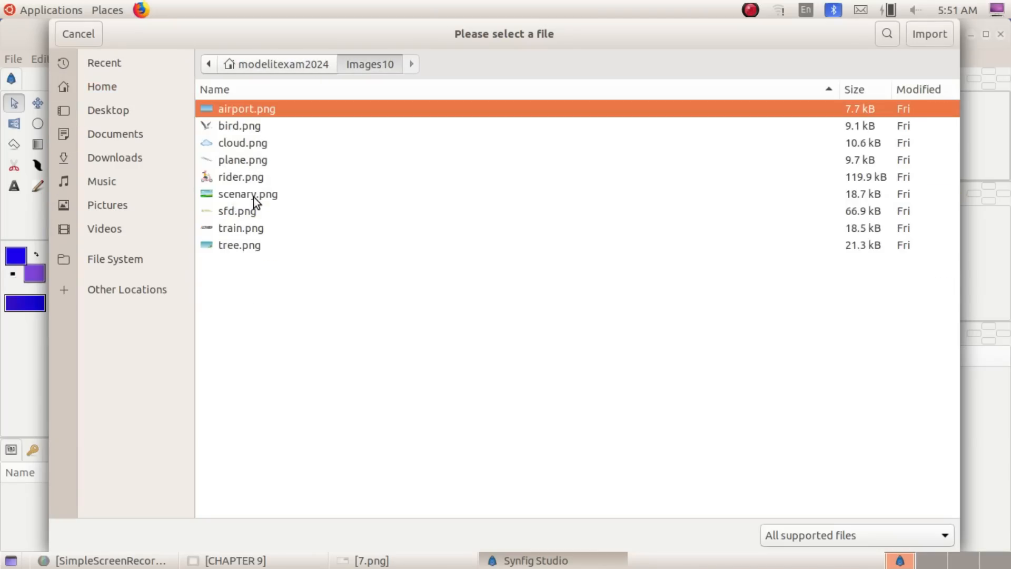
{"action": "left_click", "coordinate": [255, 230]}
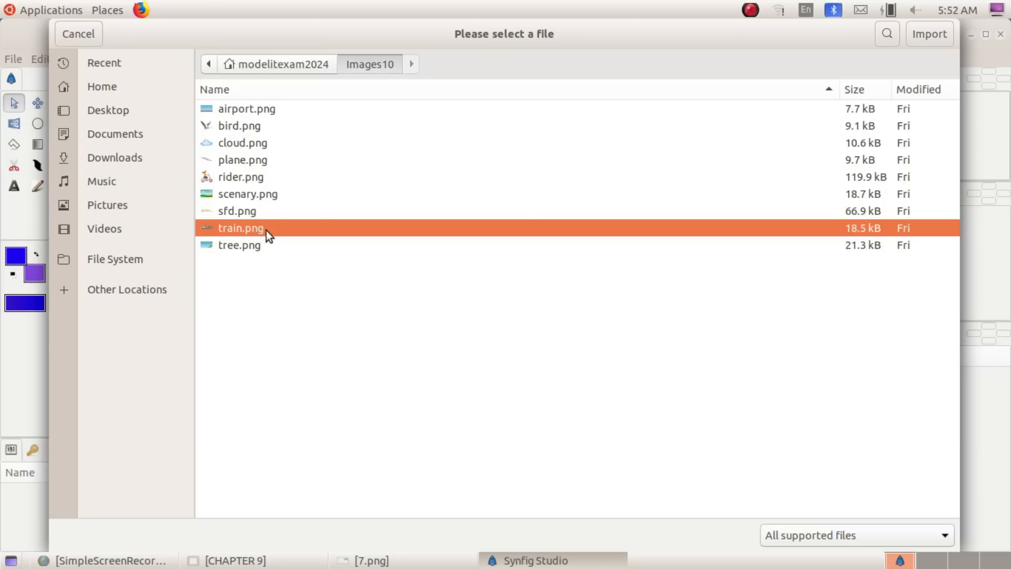
{"action": "double_click", "coordinate": [266, 230]}
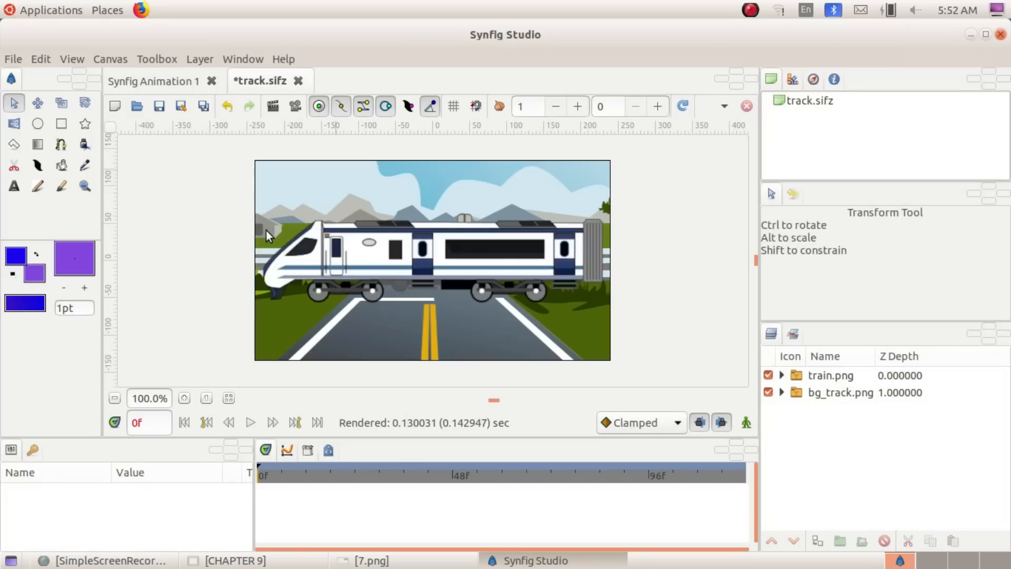
{"action": "left_click", "coordinate": [483, 249]}
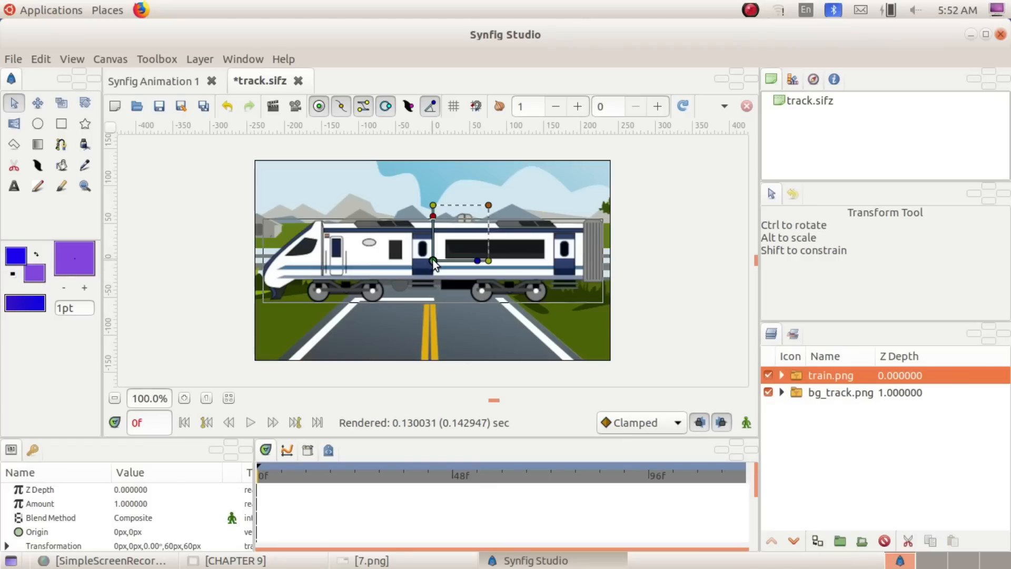
{"action": "left_click_drag", "start_coordinate": [434, 261], "coordinate": [706, 228]}
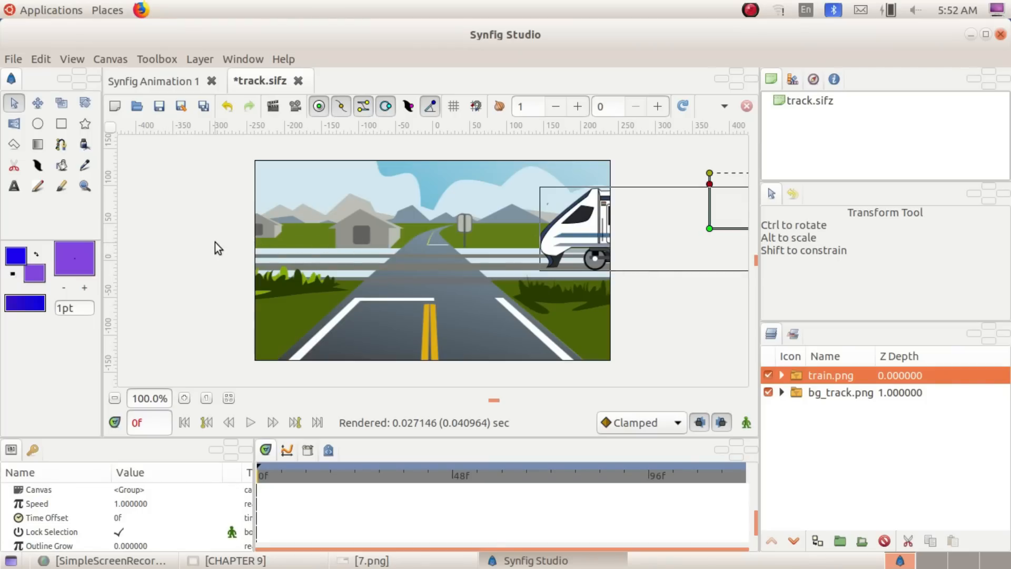
In animate editing mode at frame 120, move the train along the track past the canvas's left edge to about -334 px, 44 px, and leave the mode
{"action": "left_click", "coordinate": [745, 423]}
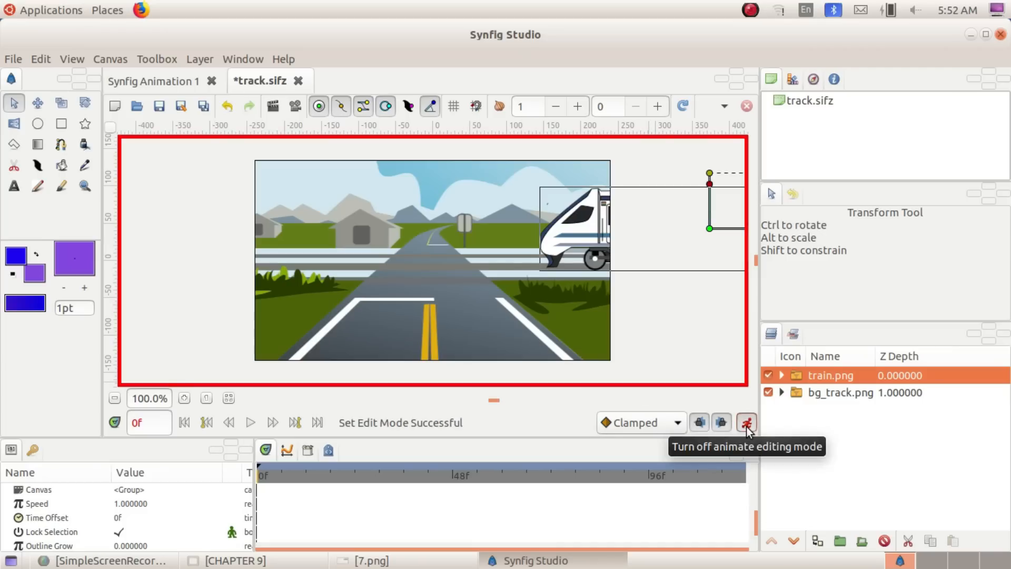
{"action": "left_click", "coordinate": [134, 423]}
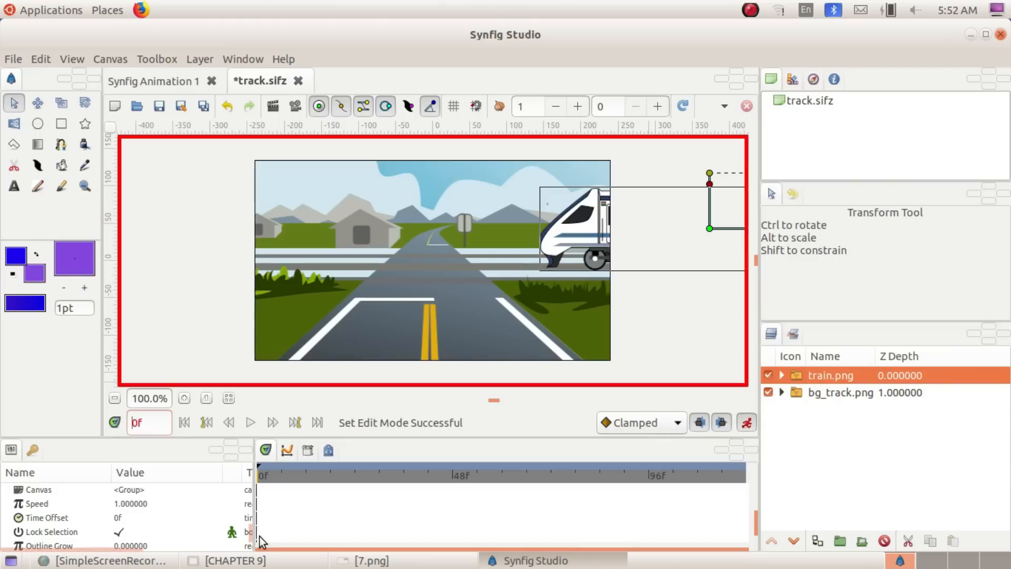
{"action": "type", "text": "12"}
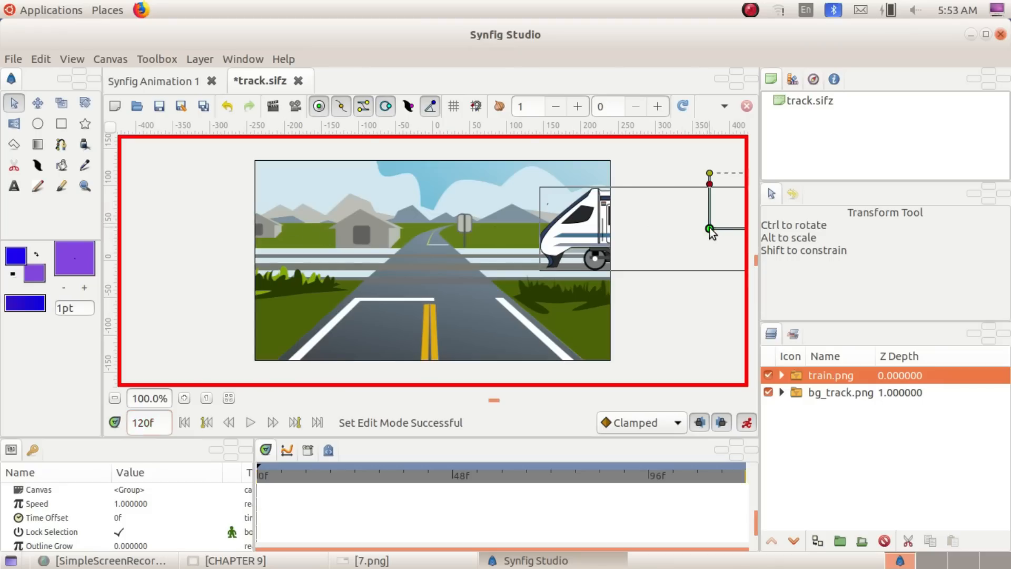
{"action": "left_click_drag", "start_coordinate": [710, 228], "coordinate": [573, 211]}
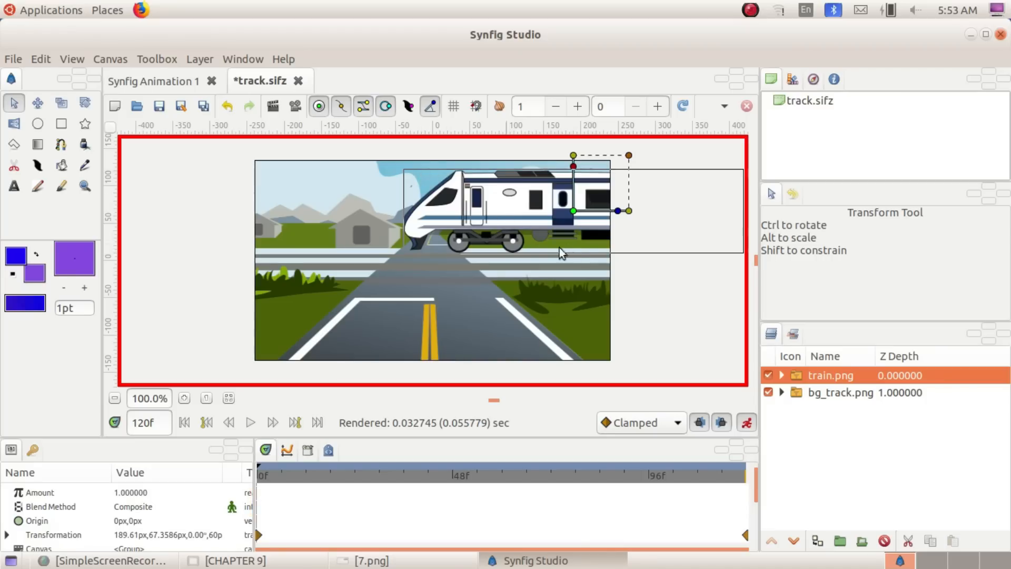
{"action": "left_click_drag", "start_coordinate": [573, 211], "coordinate": [724, 228]}
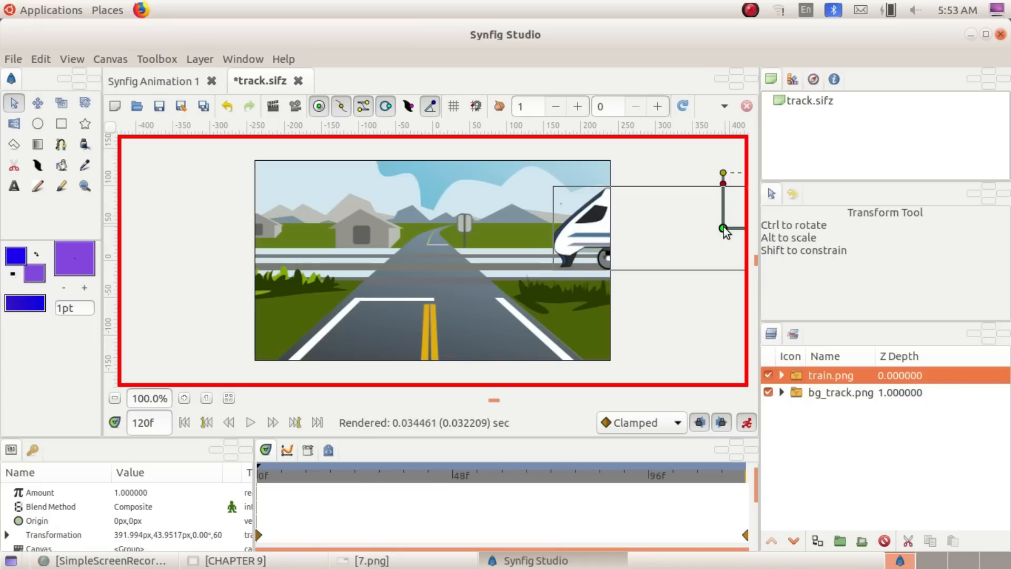
{"action": "left_click_drag", "start_coordinate": [724, 228], "coordinate": [182, 241]}
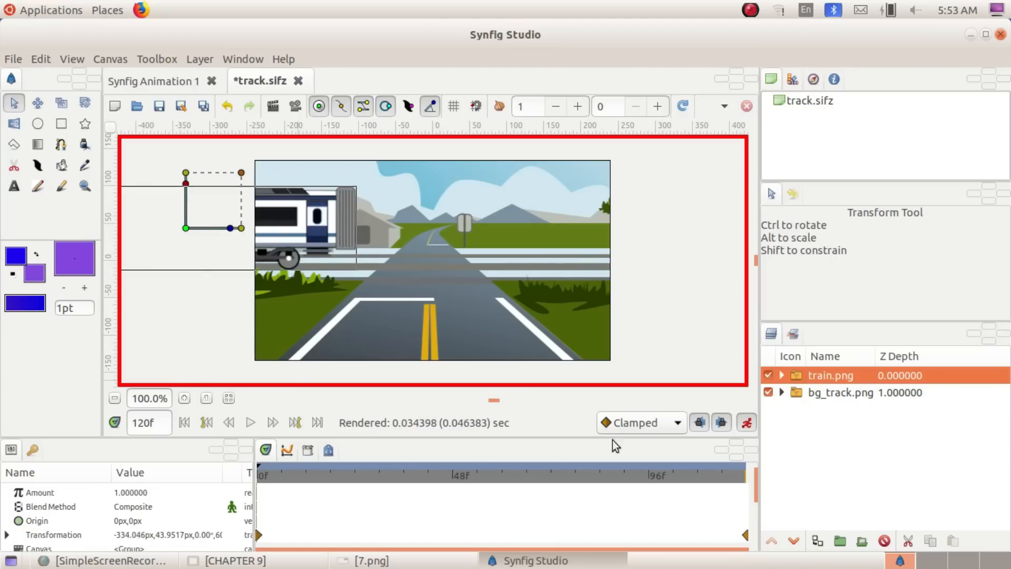
{"action": "left_click", "coordinate": [747, 426]}
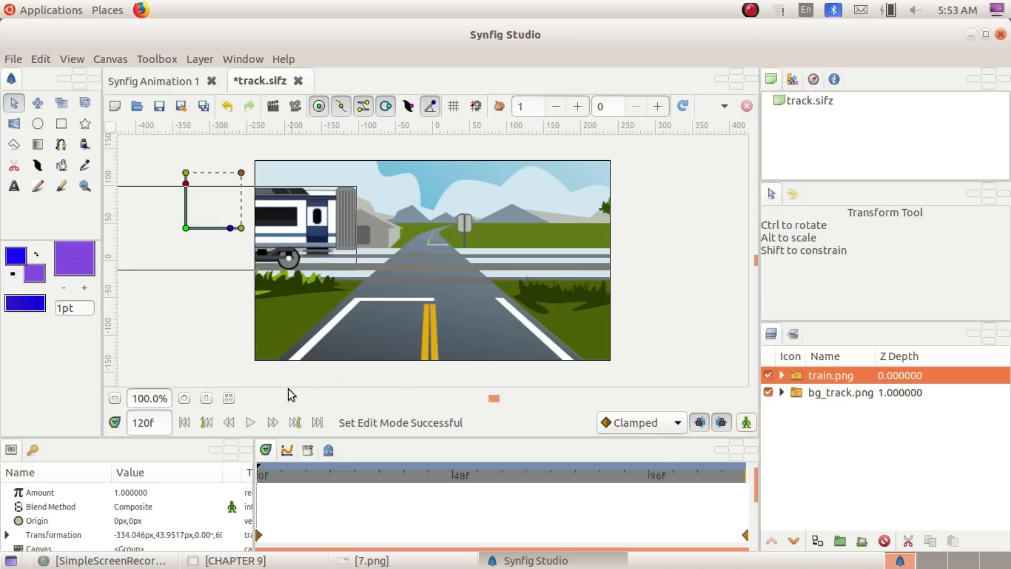
Play the train animation from the first frame
{"action": "left_click", "coordinate": [181, 427]}
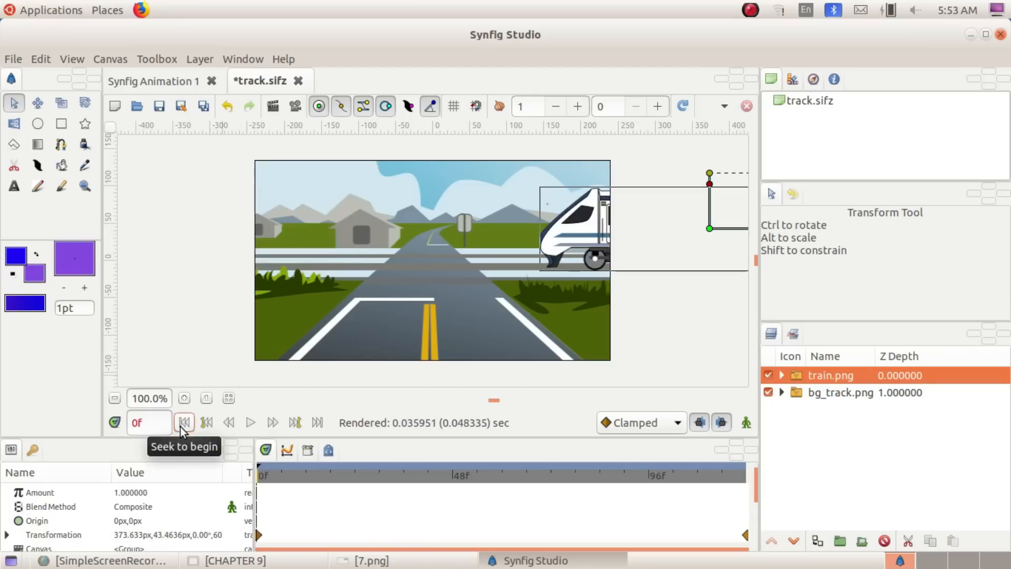
{"action": "left_click", "coordinate": [257, 424]}
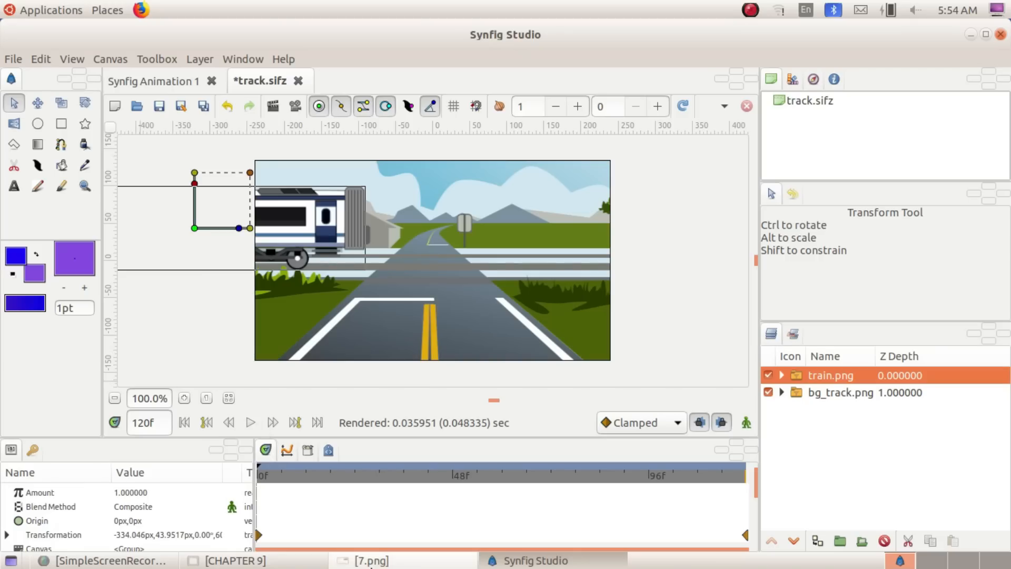
Check the render instructions in question 7.png and choose the Exam10 folder in Home as the location for the rendered animation
{"action": "left_click", "coordinate": [400, 560]}
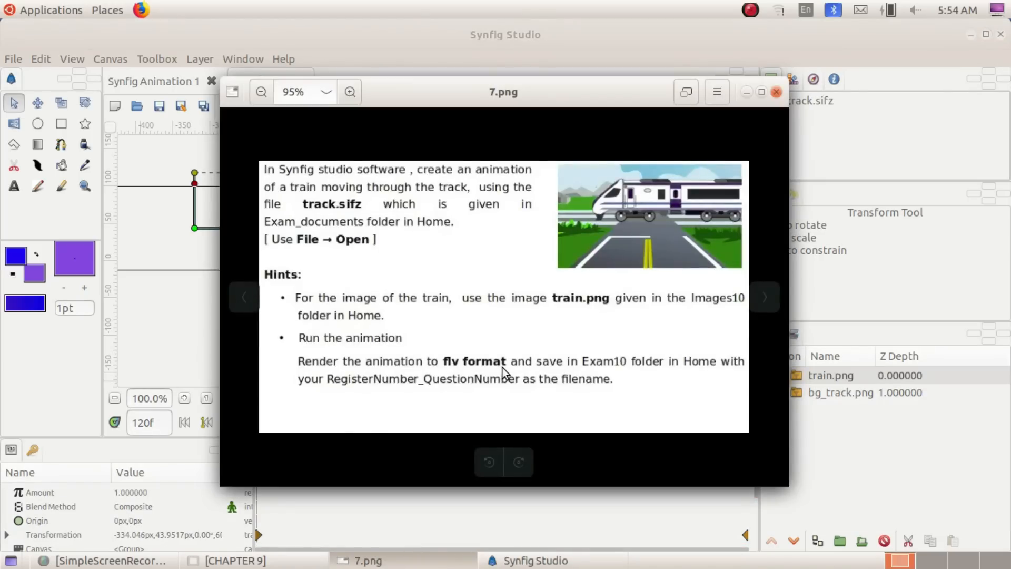
{"action": "left_click", "coordinate": [747, 91]}
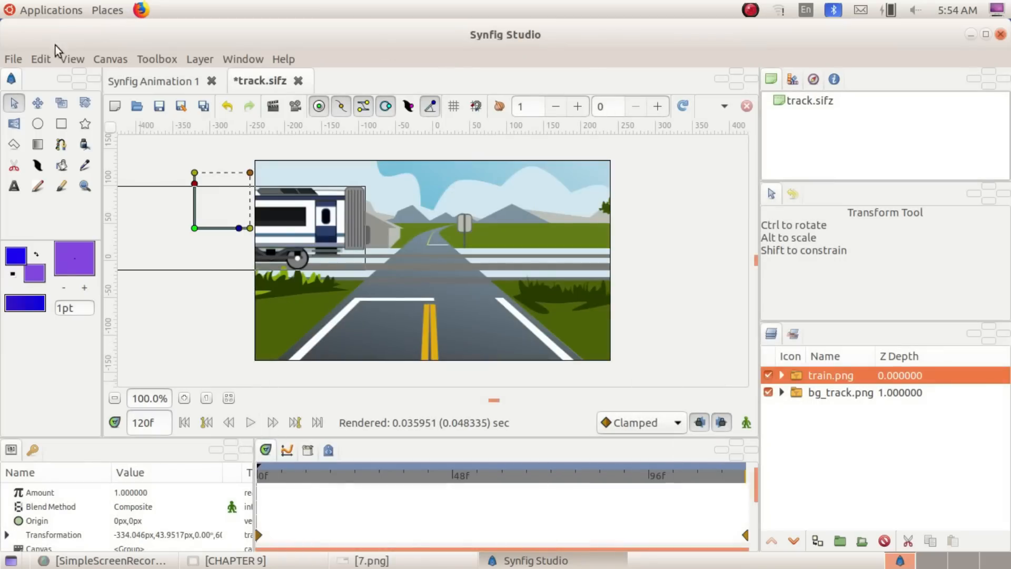
{"action": "left_click", "coordinate": [15, 59]}
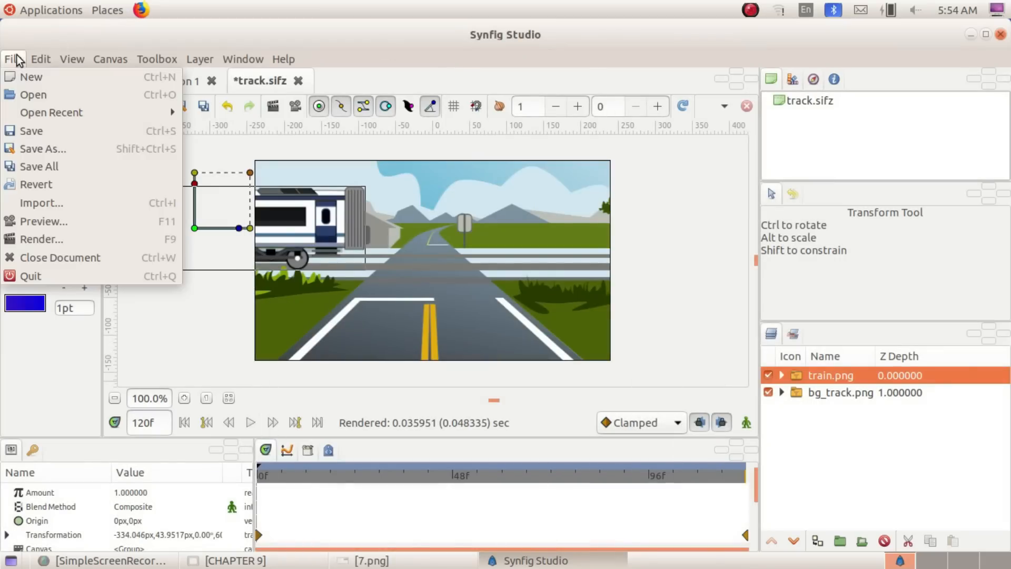
{"action": "left_click", "coordinate": [64, 238]}
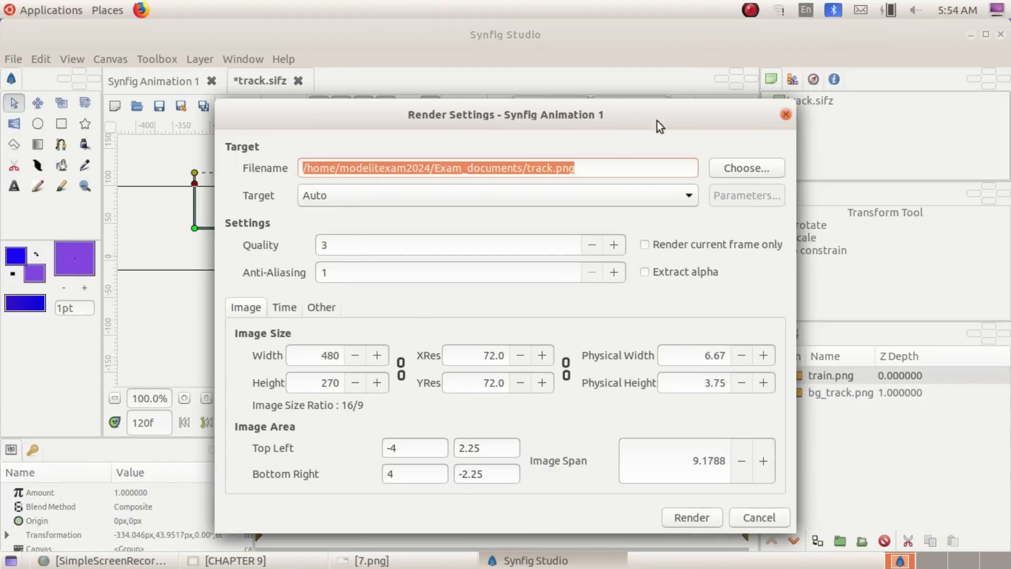
{"action": "left_click", "coordinate": [749, 174]}
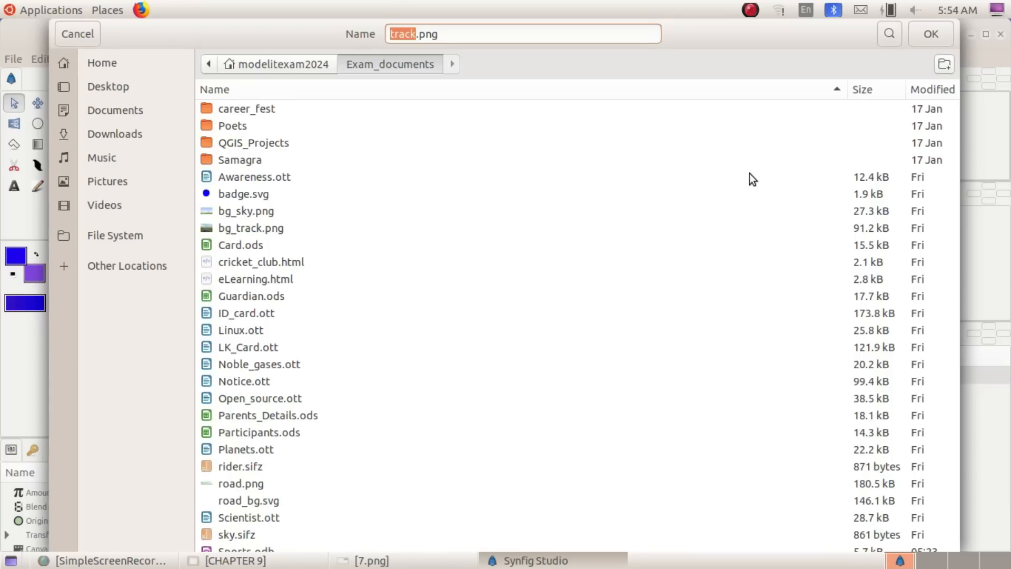
{"action": "left_click", "coordinate": [112, 53]}
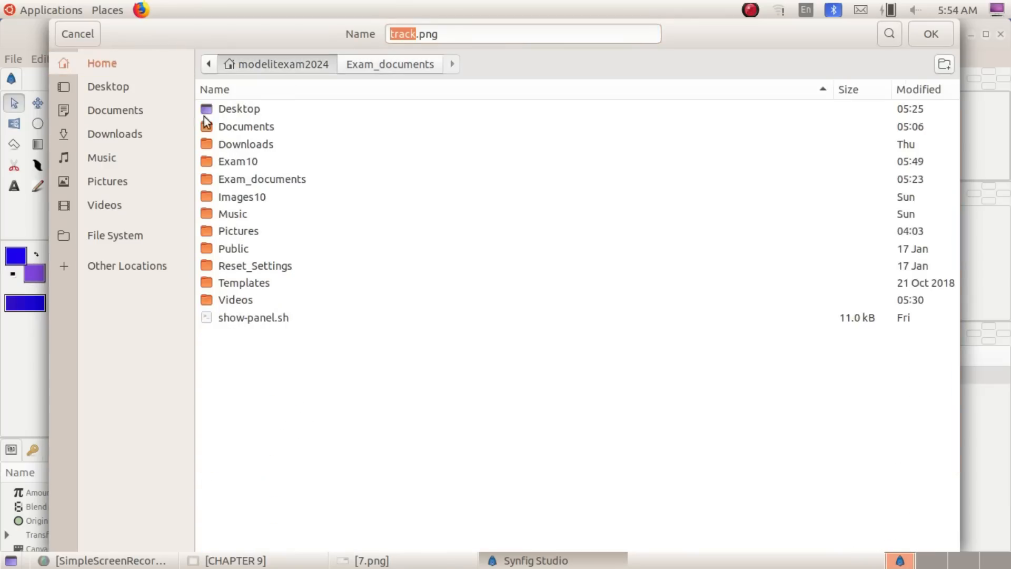
{"action": "double_click", "coordinate": [248, 162]}
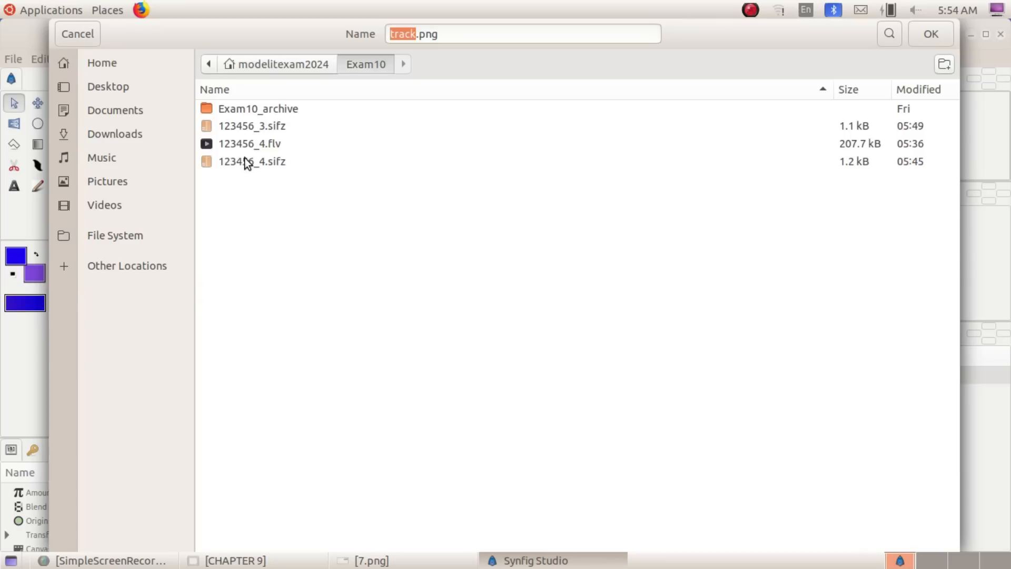
Name the output file with the register number followed by _2.flv and render the train animation with the Auto target
{"action": "left_click", "coordinate": [418, 32]}
{"action": "key", "text": "BackSpace"}
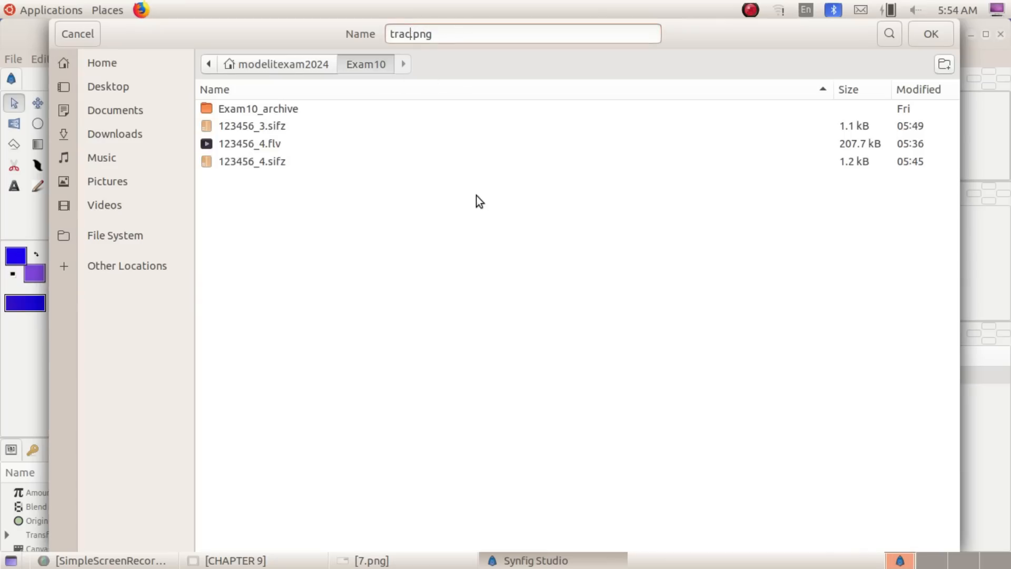
{"action": "key", "text": "BackSpace"}
{"action": "key", "text": "BackSpace"}
{"action": "key", "text": "BackSpace"}
{"action": "key", "text": "BackSpace"}
{"action": "type", "text": "1234"}
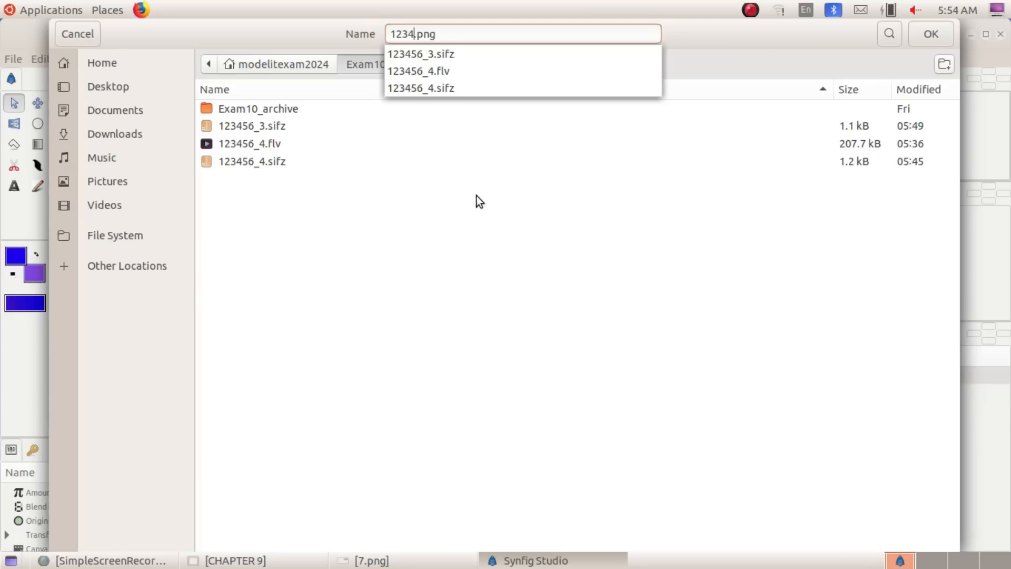
{"action": "type", "text": "56_2"}
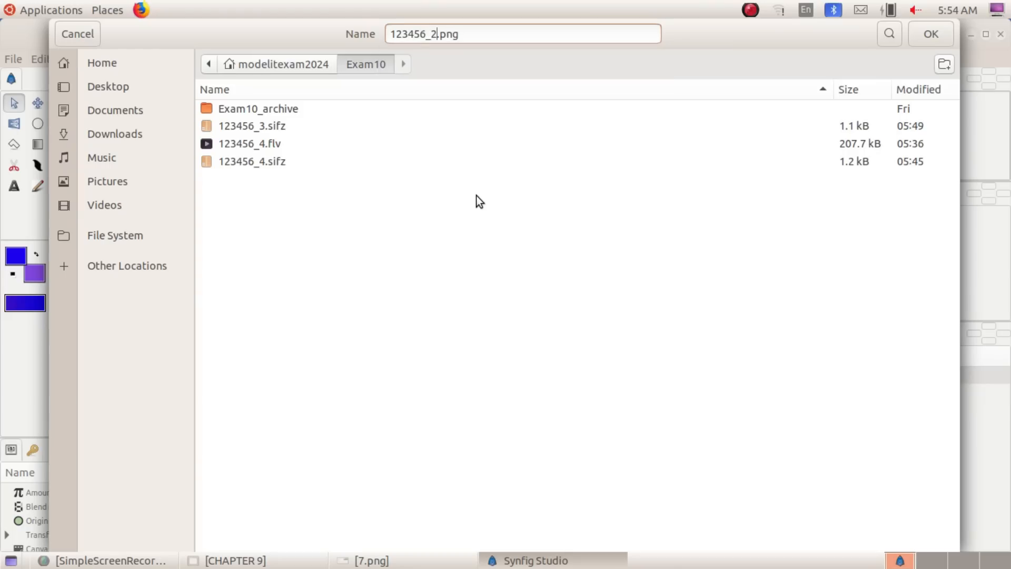
{"action": "key", "text": "End"}
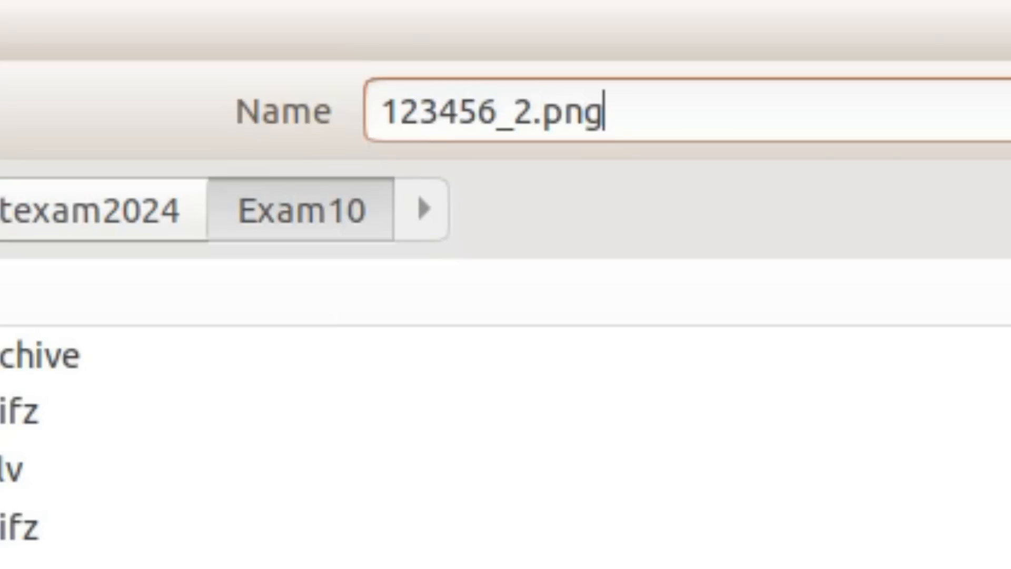
{"action": "key", "text": "BackSpace"}
{"action": "key", "text": "BackSpace"}
{"action": "key", "text": "BackSpace"}
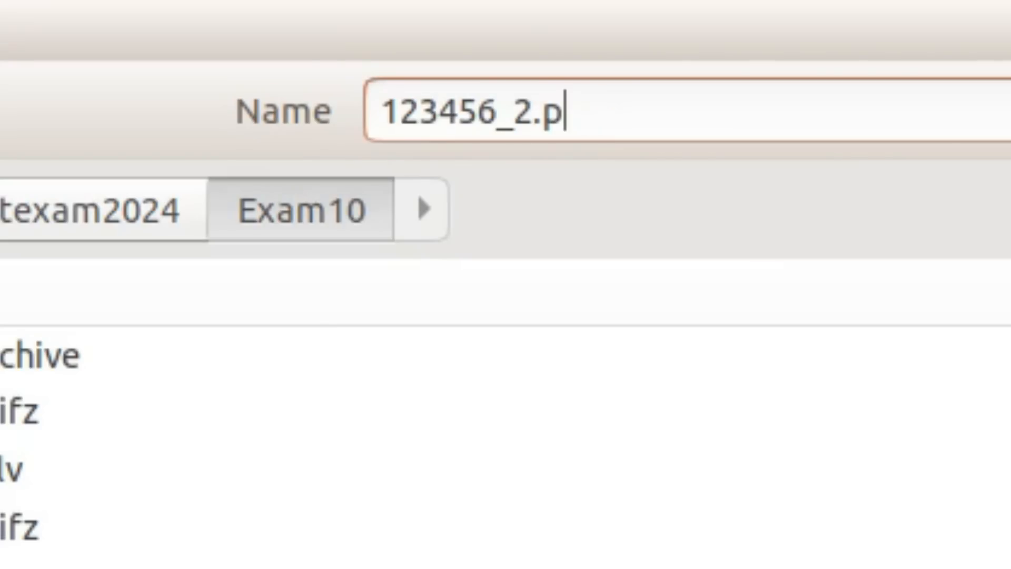
{"action": "type", "text": "flv"}
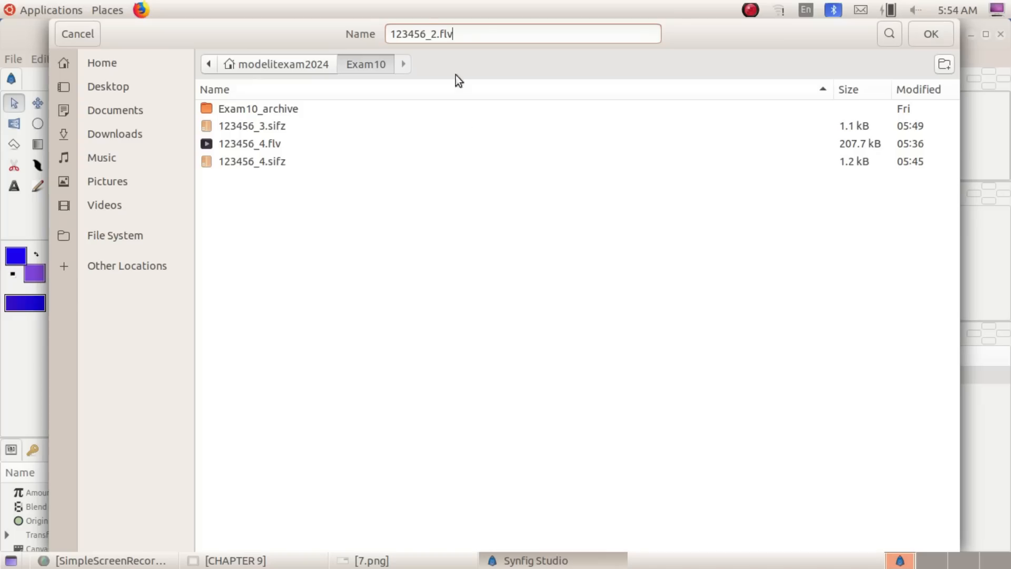
{"action": "left_click", "coordinate": [931, 36]}
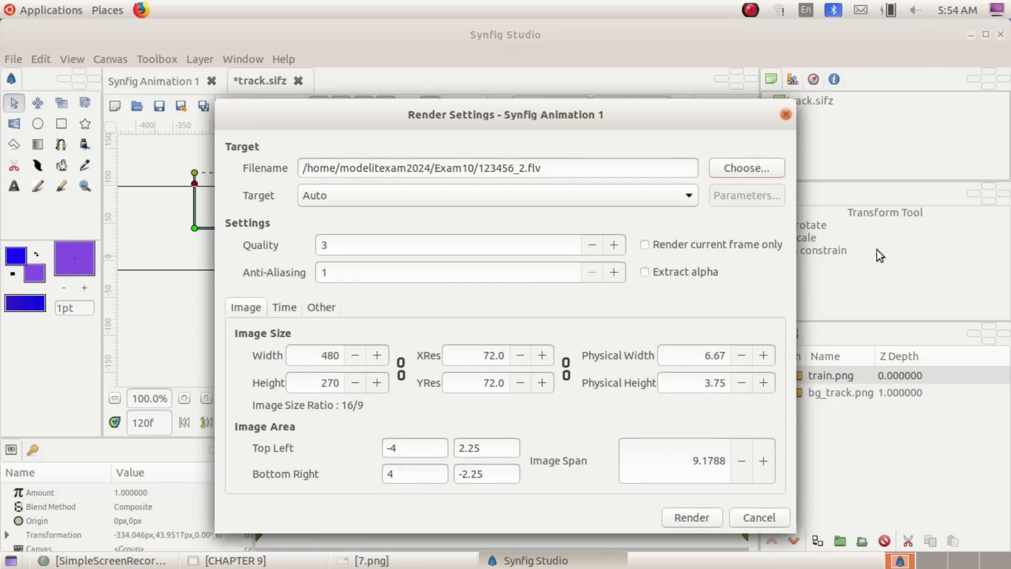
{"action": "left_click", "coordinate": [697, 518]}
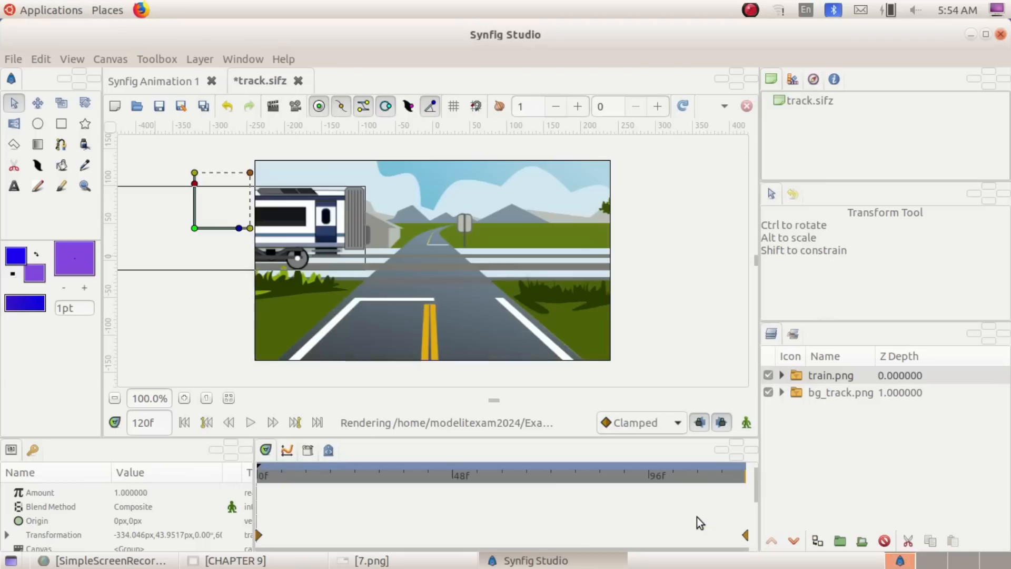